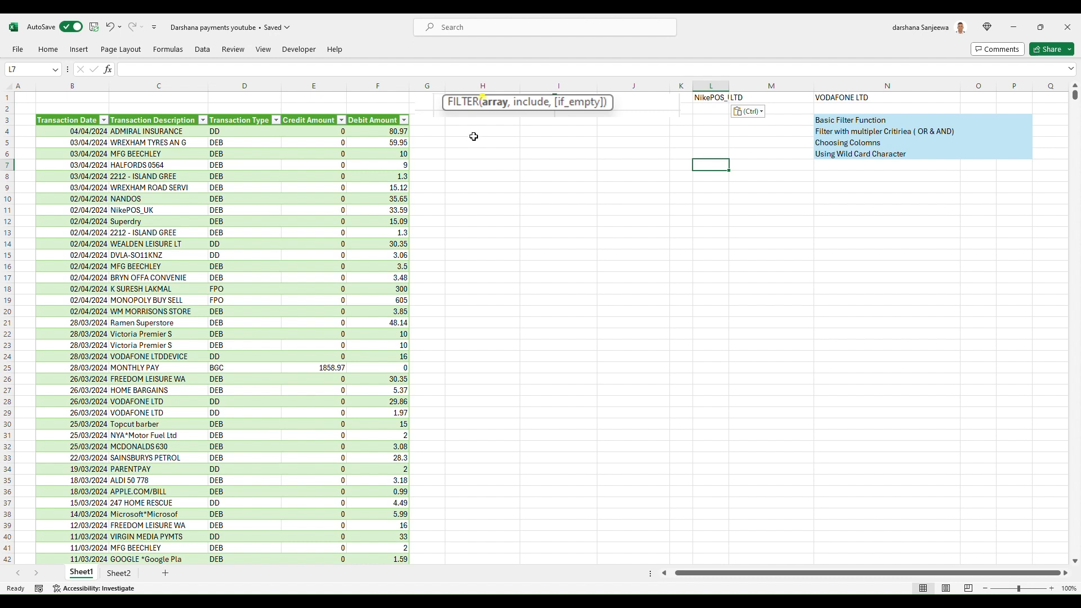
Step: Begin a FILTER formula in cell H4 with the accounts table as its array argument
left_click(473, 136)
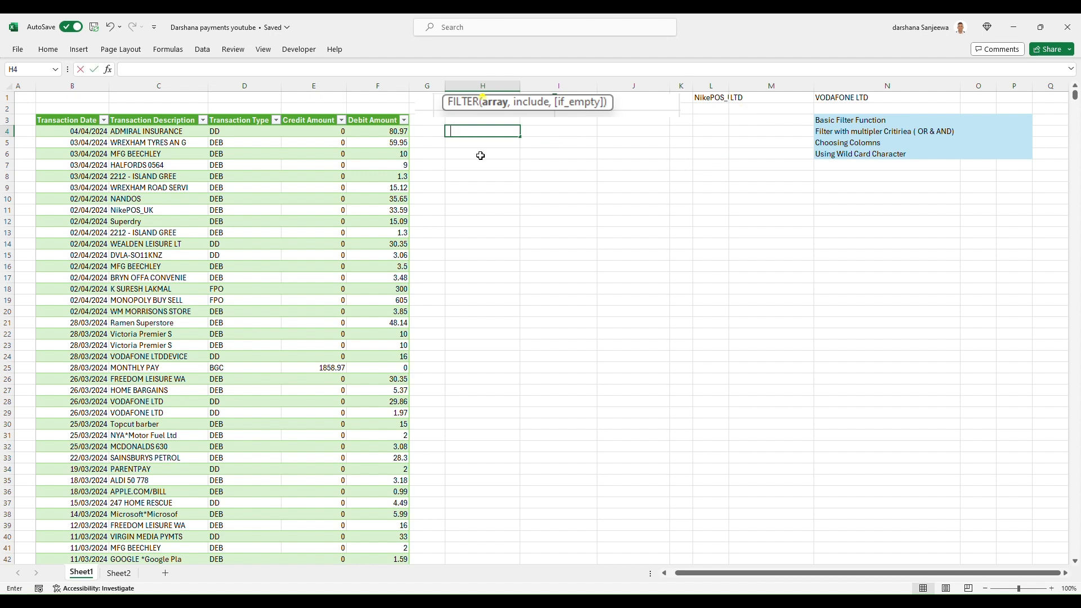
type("=")
type("FILT")
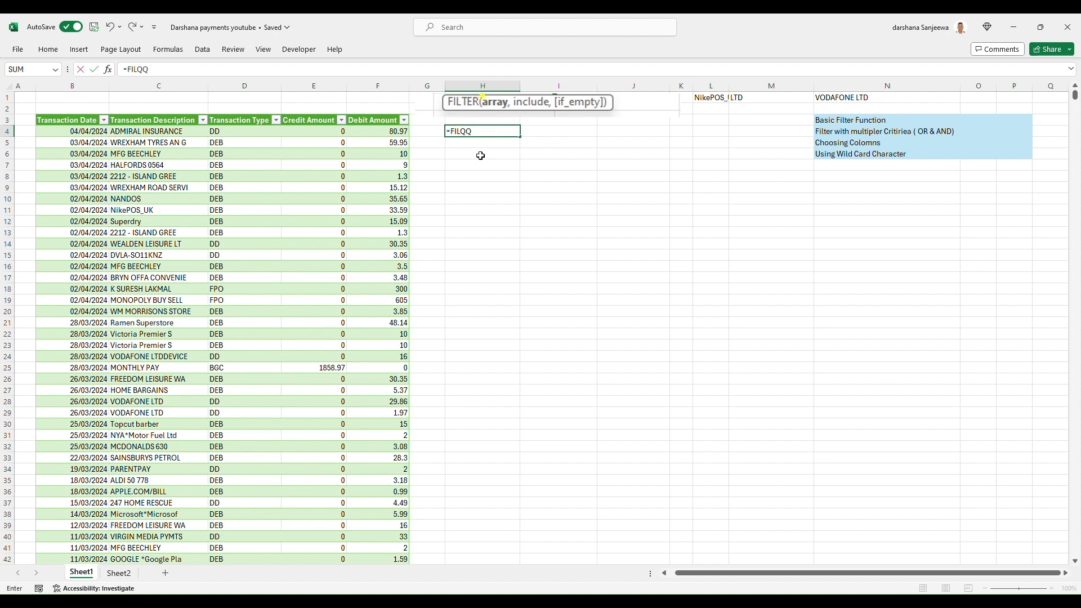
key("BackSpace")
key("BackSpace")
type("LTER(")
left_click(52, 124)
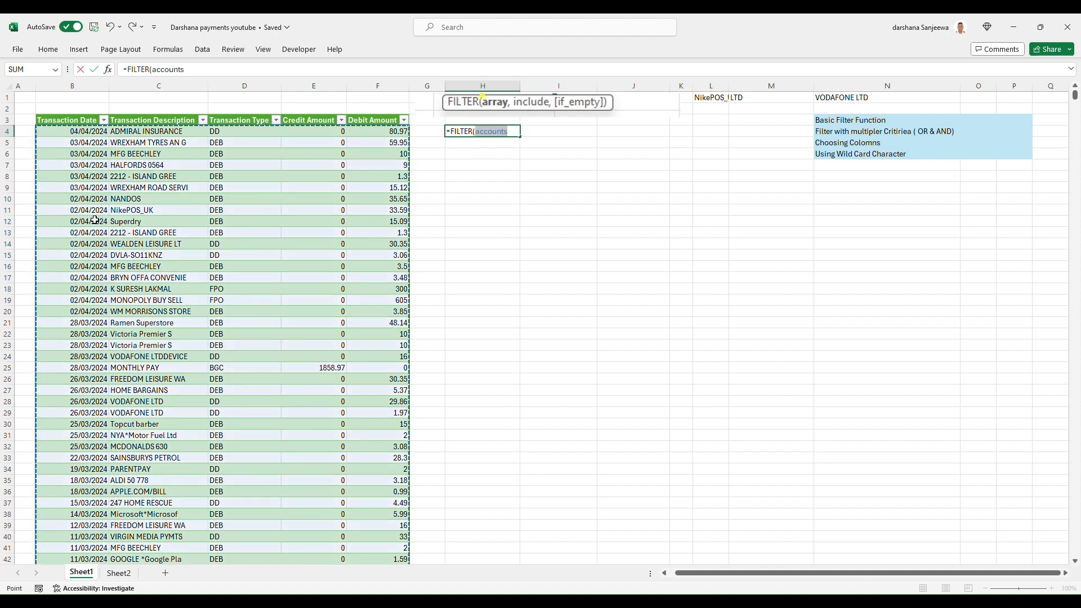
type(",")
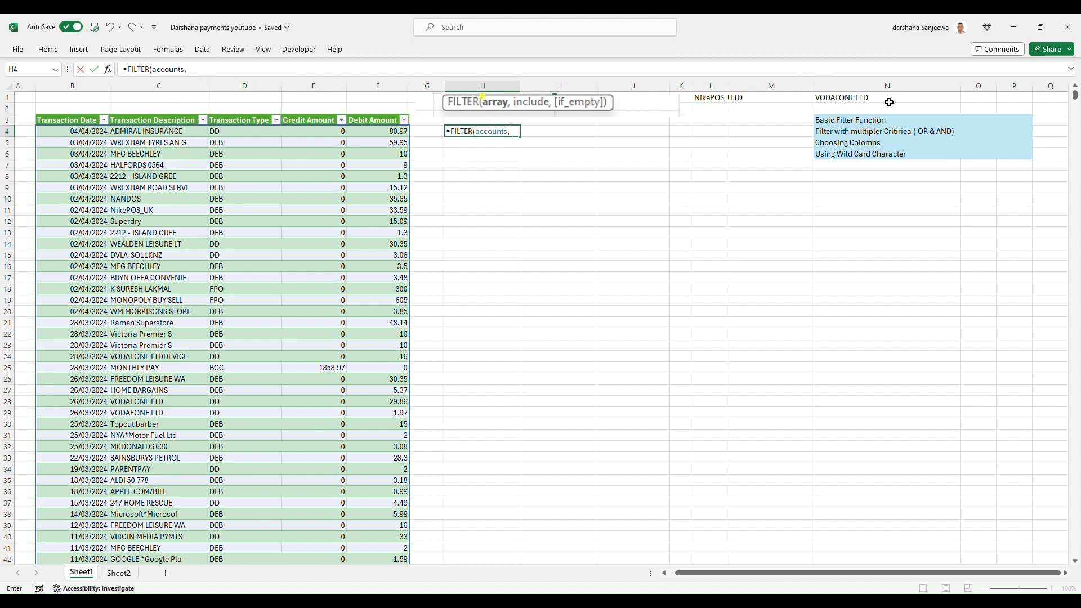
Step: Complete the H4 formula with the condition that Transaction Description equals the value in cell N1
left_click(167, 124)
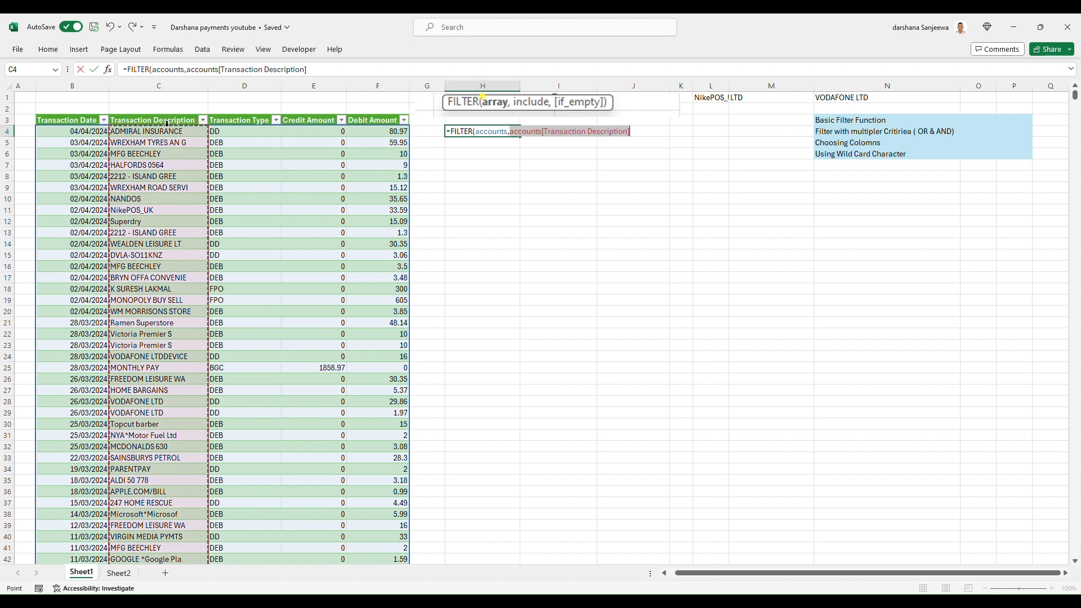
type("=")
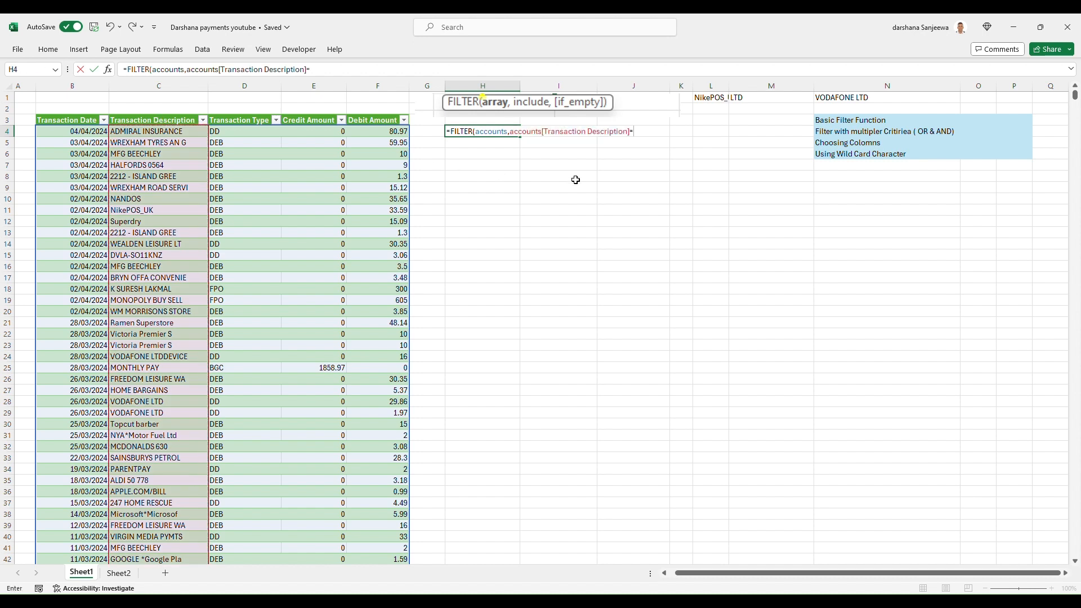
left_click(873, 102)
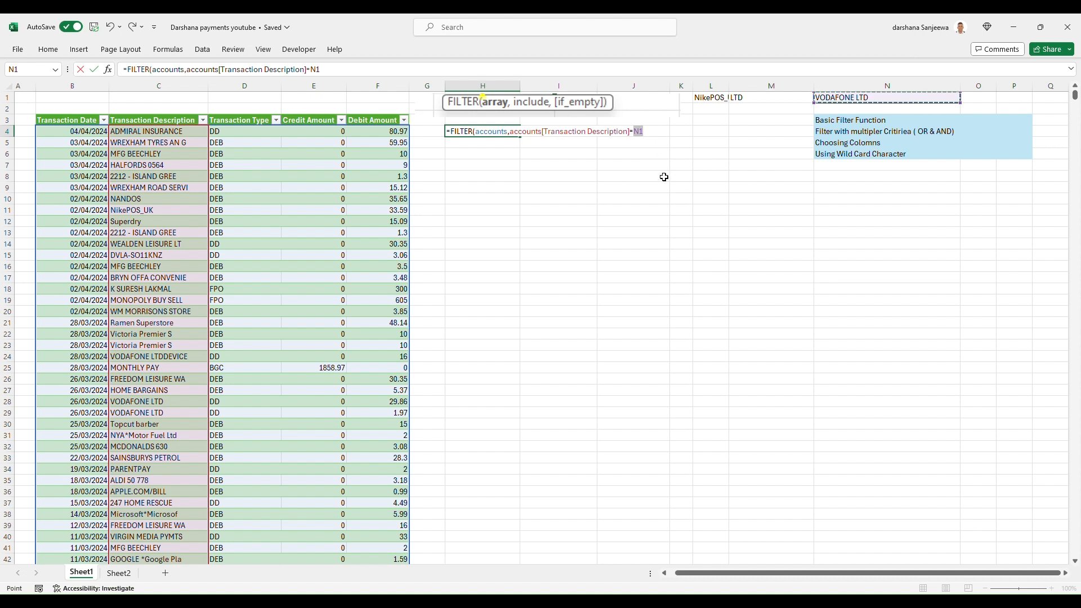
type(")")
key("Return")
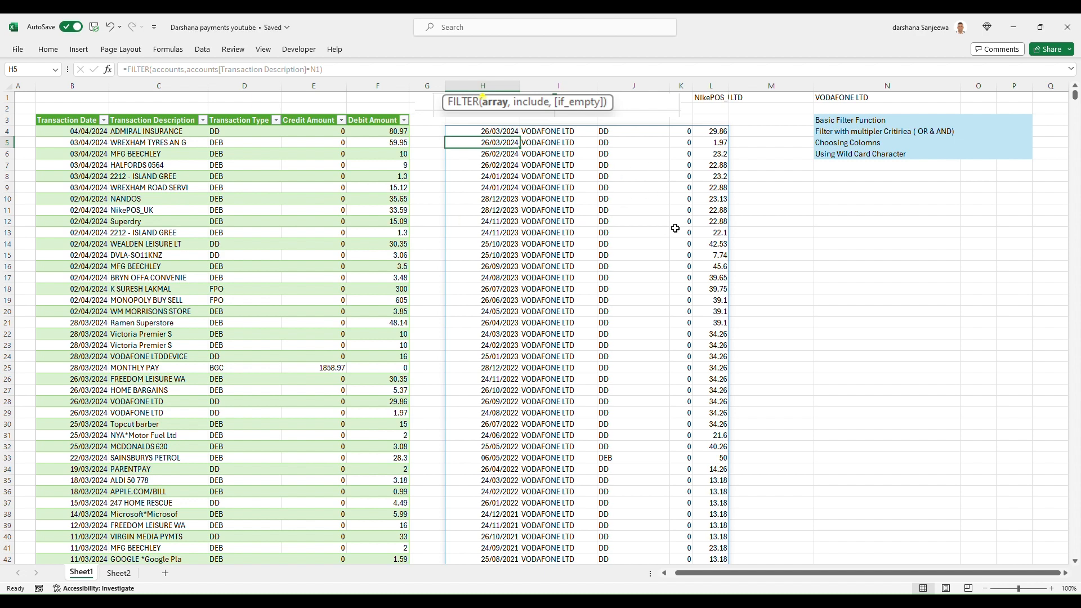
Step: Compare the spilled VODAFONE LTD rows with the accounts table filtered to the same transaction description
scroll(289, 181, "down", 4)
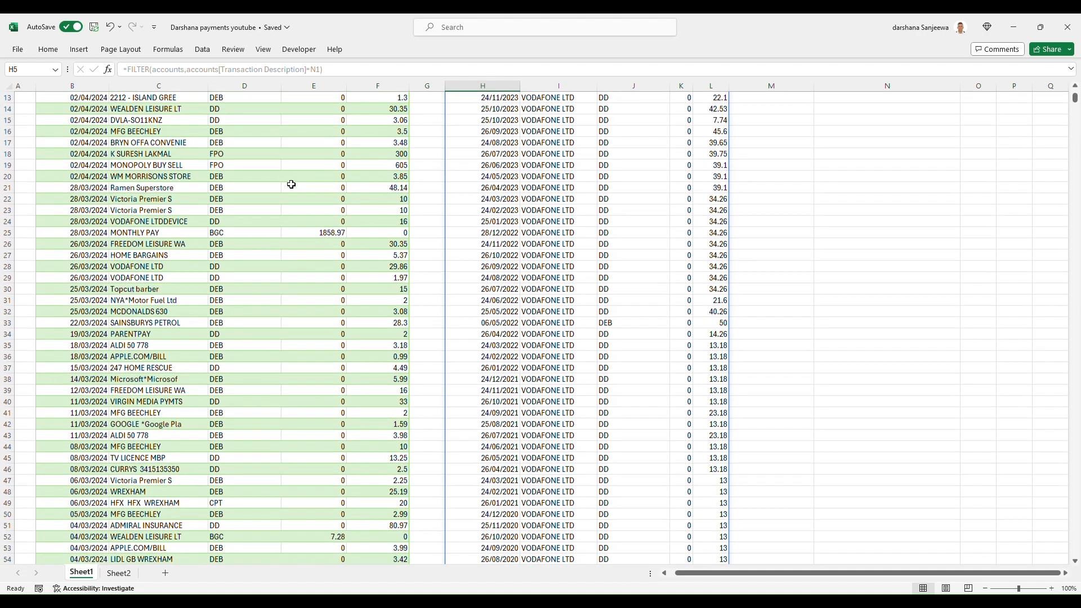
scroll(236, 177, "up", 4)
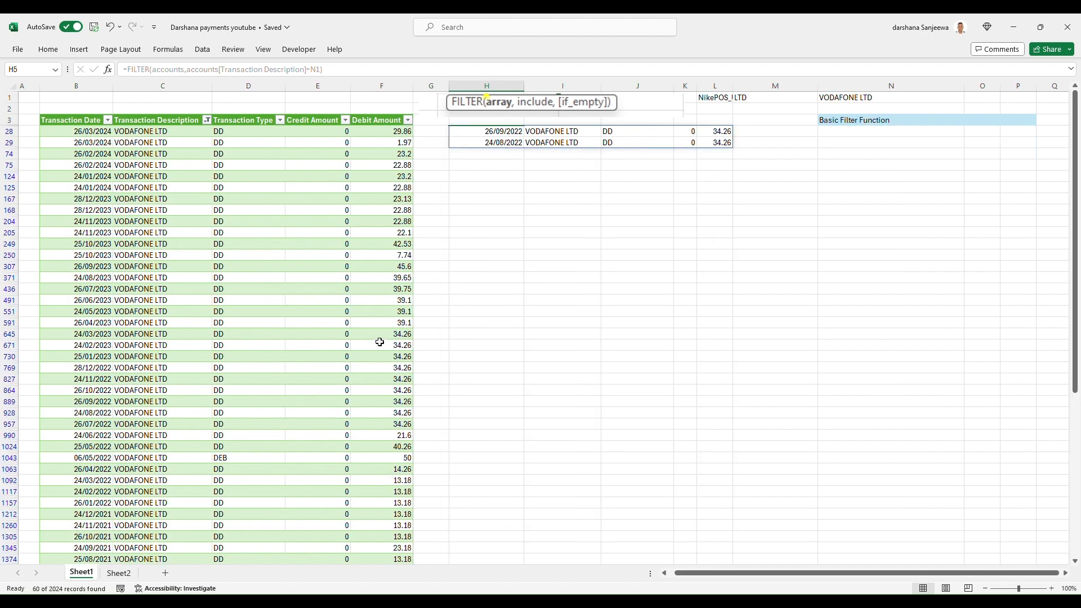
scroll(389, 335, "down", 6)
scroll(407, 325, "down", 15)
scroll(408, 326, "up", 20)
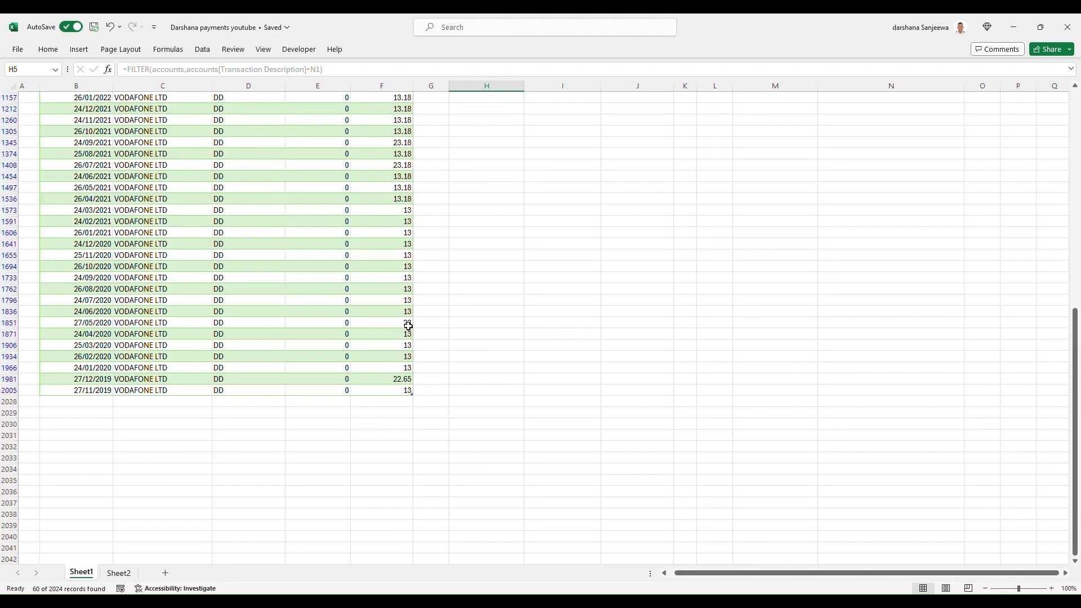
left_click(548, 188)
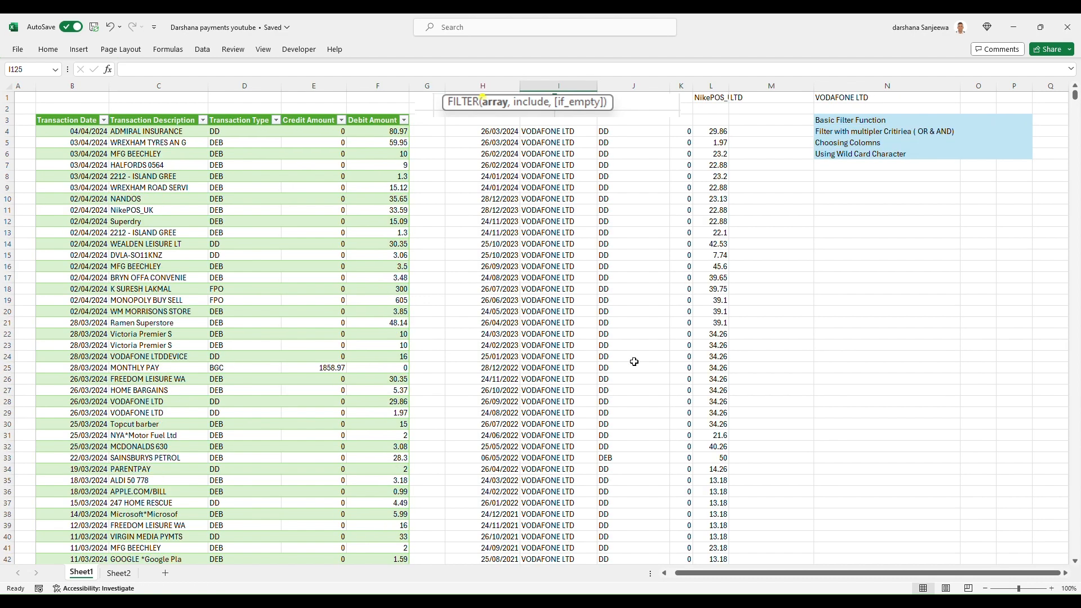
Step: Clear H4 and build a new FILTER formula on the accounts table with Transaction Description equal to N1
left_click(489, 132)
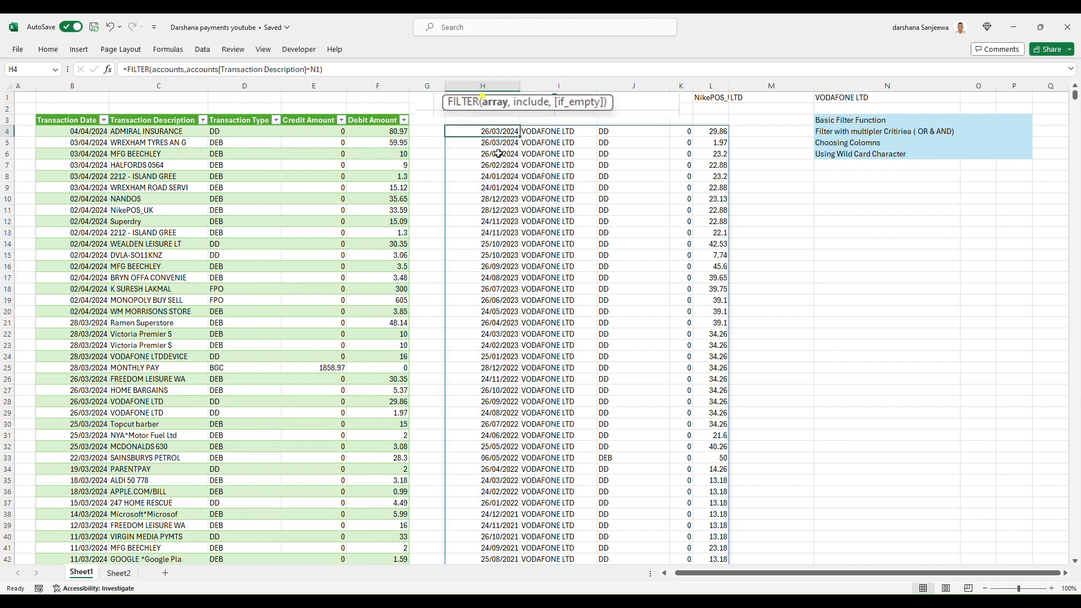
key("Delete")
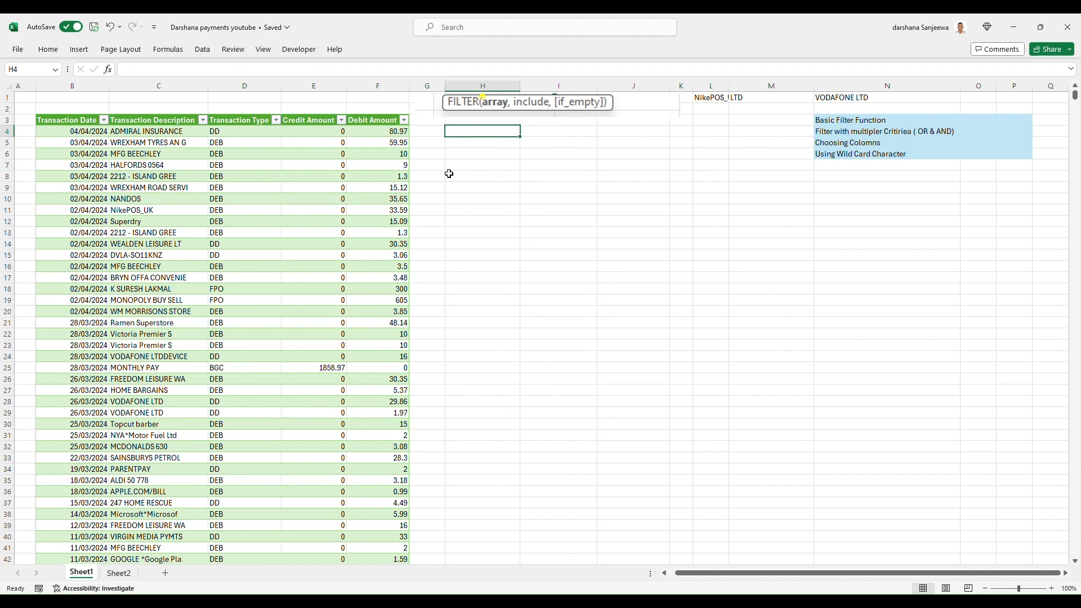
type("=fil")
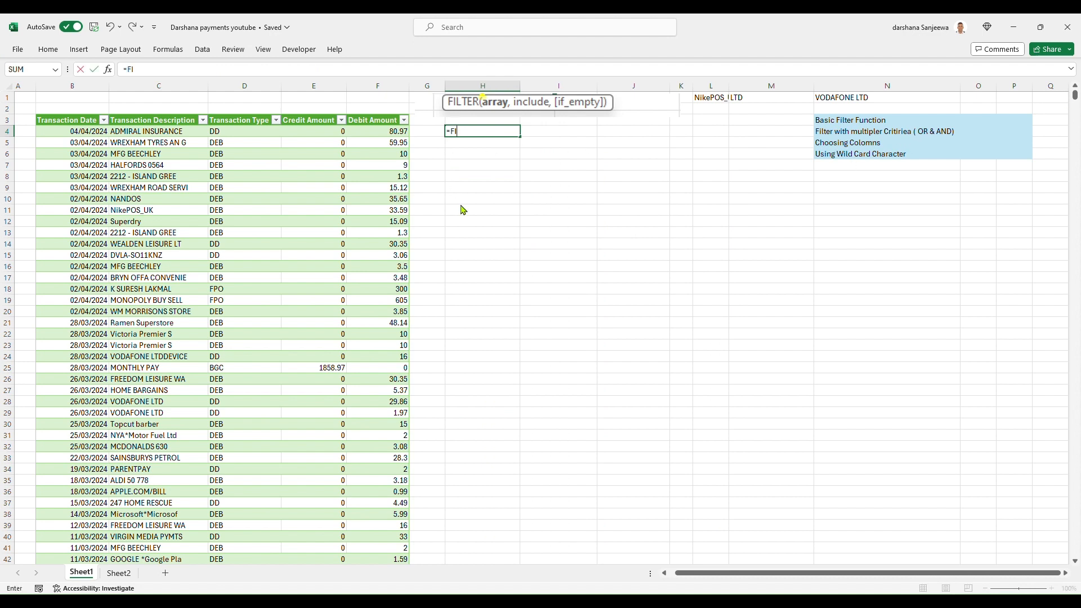
key("Tab")
left_click(46, 124)
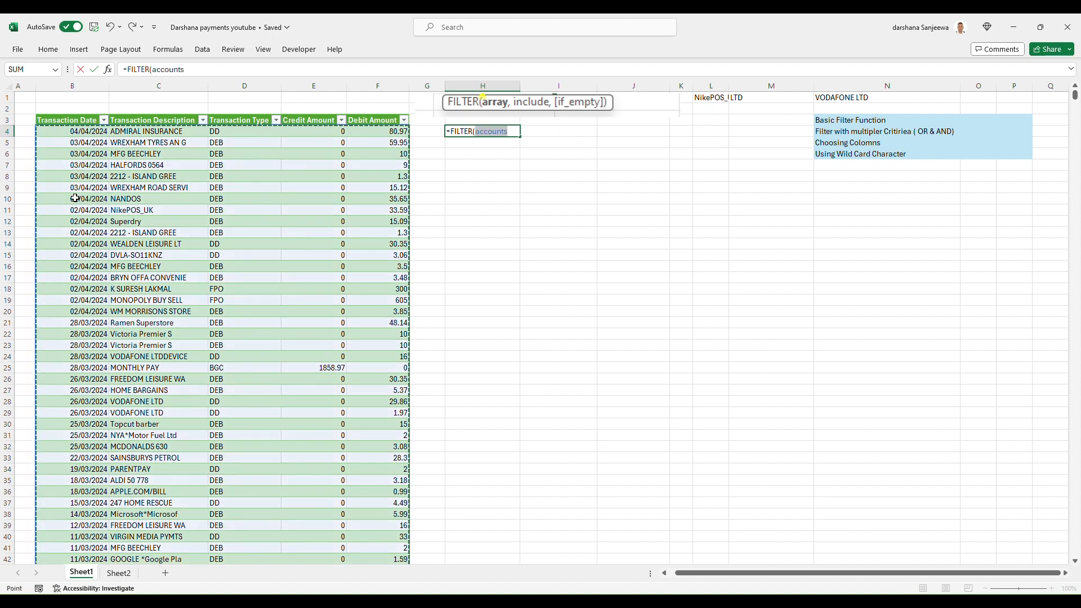
type(",")
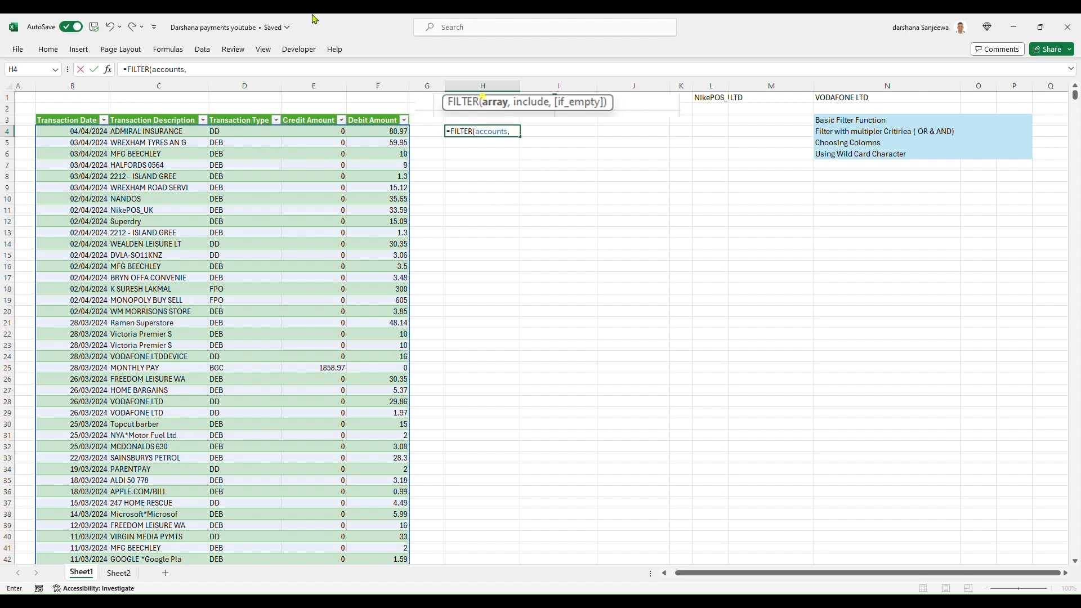
left_click(161, 125)
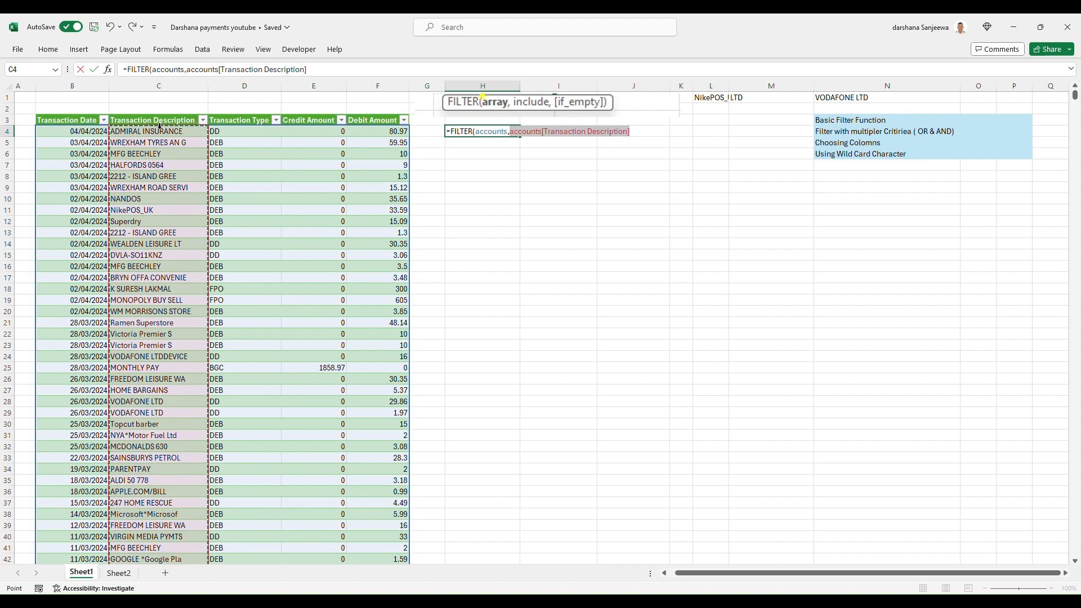
type("=")
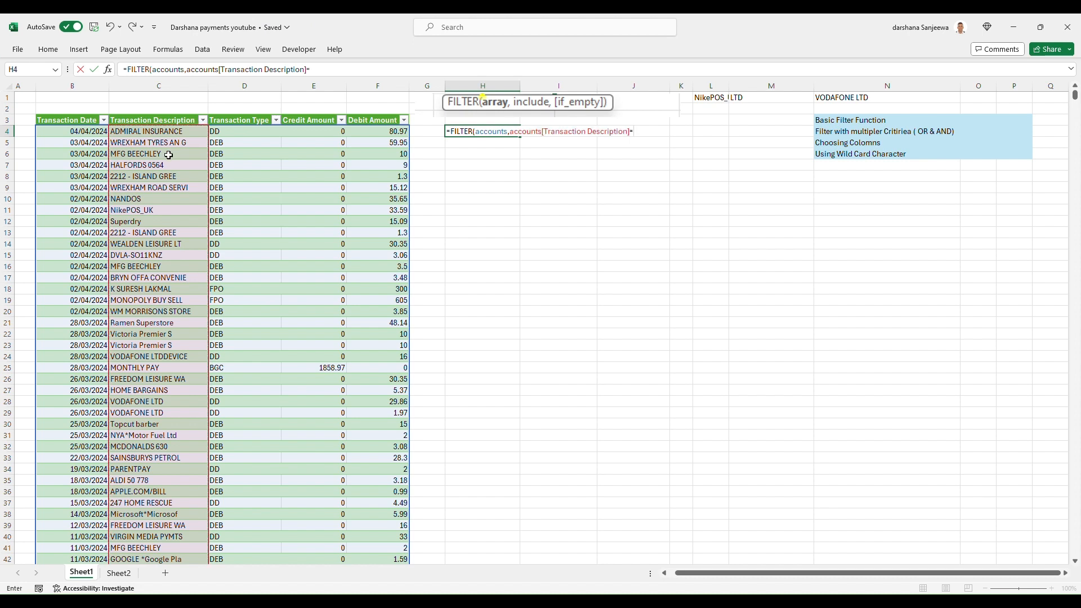
left_click(839, 99)
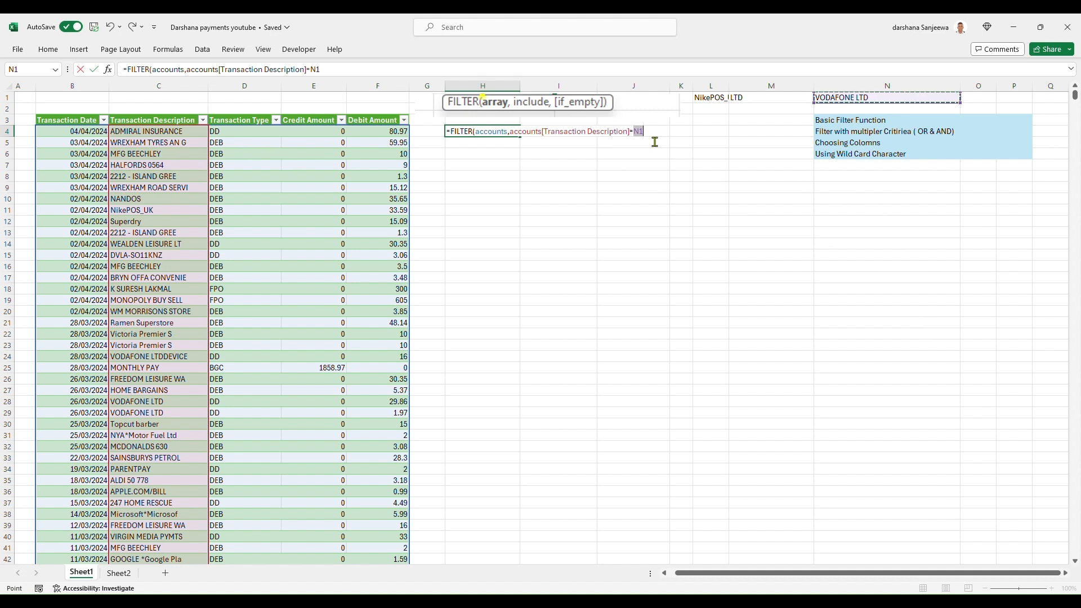
Step: Wrap the description condition in brackets and multiply it by a second condition, Debit Amount greater than 20, to complete the formula
key("F2")
left_click(510, 131)
type("(")
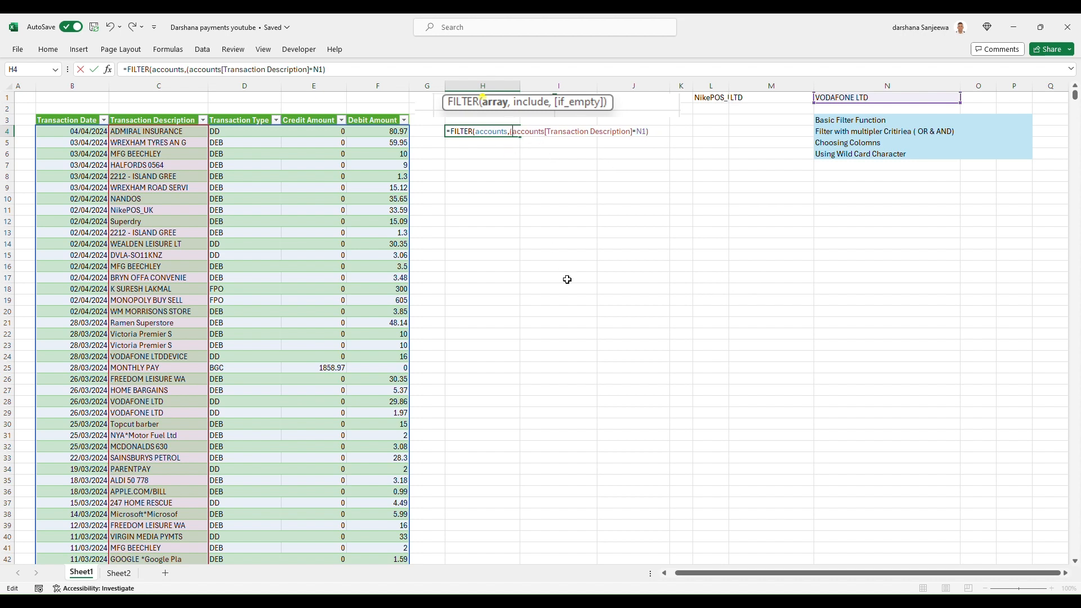
left_click(654, 133)
left_click(388, 125)
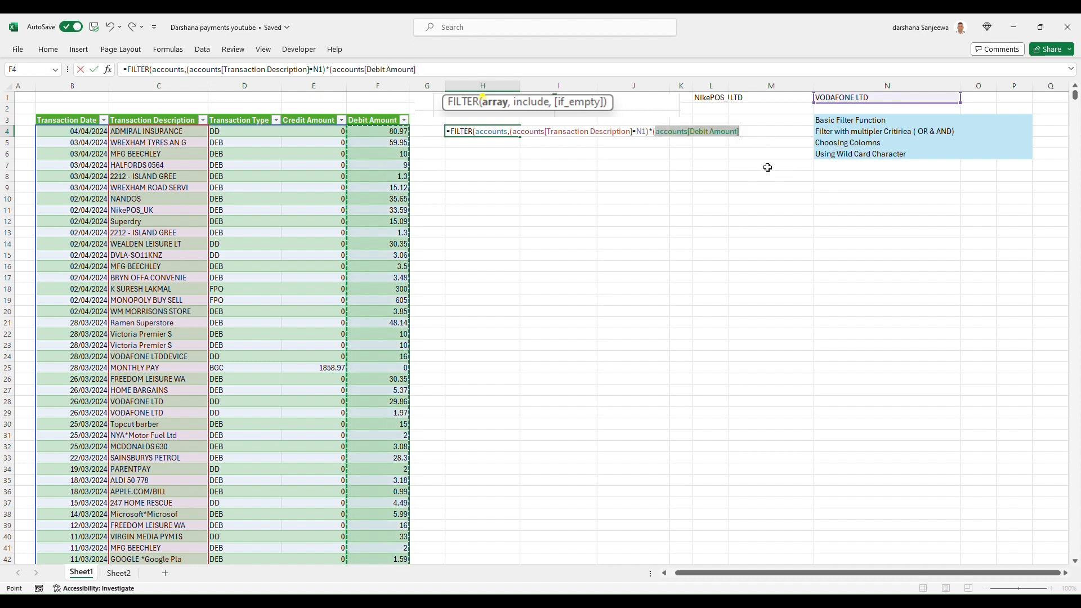
key("F2")
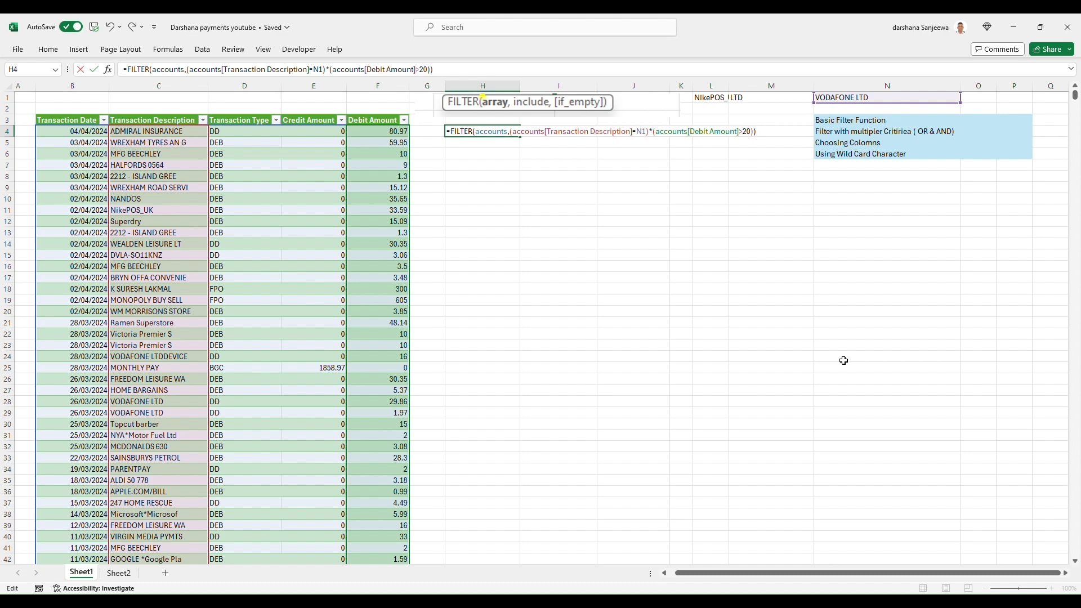
key("Return")
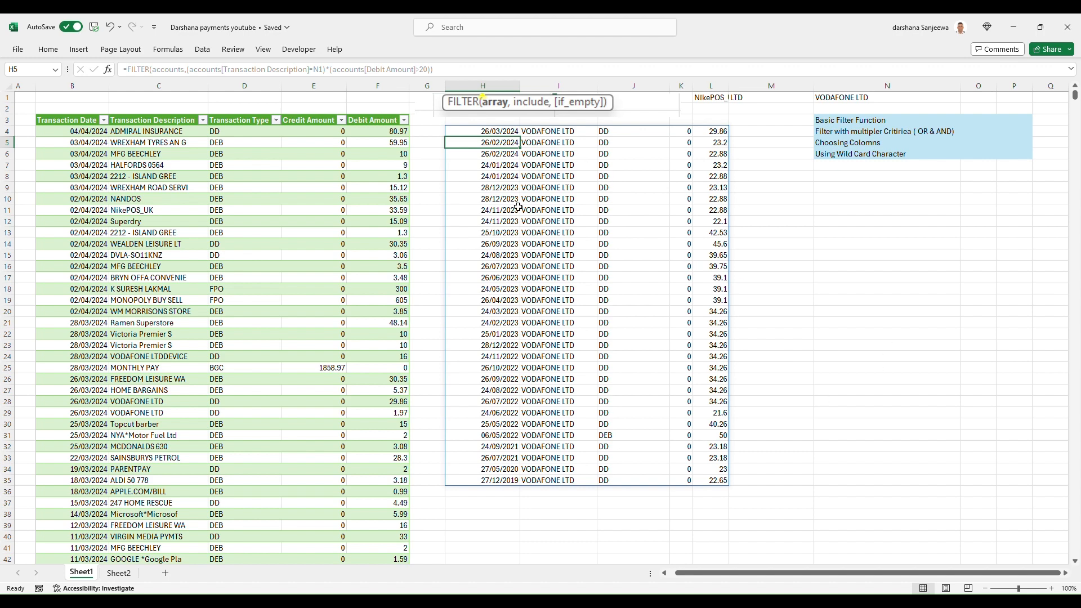
Step: Change the Debit Amount condition in the H4 formula to less than 13
left_click(487, 131)
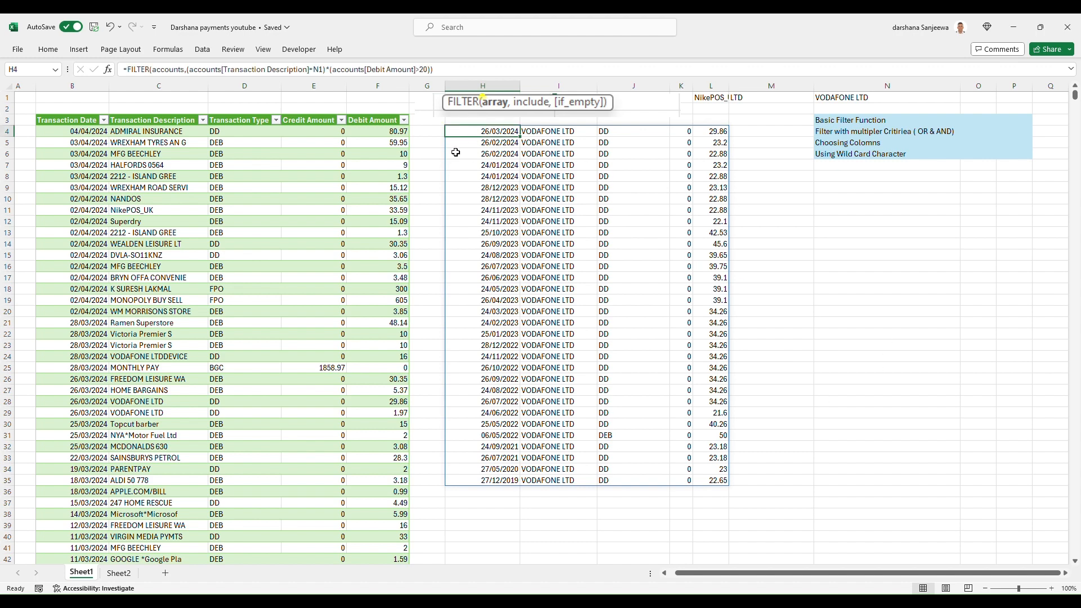
double_click(425, 72)
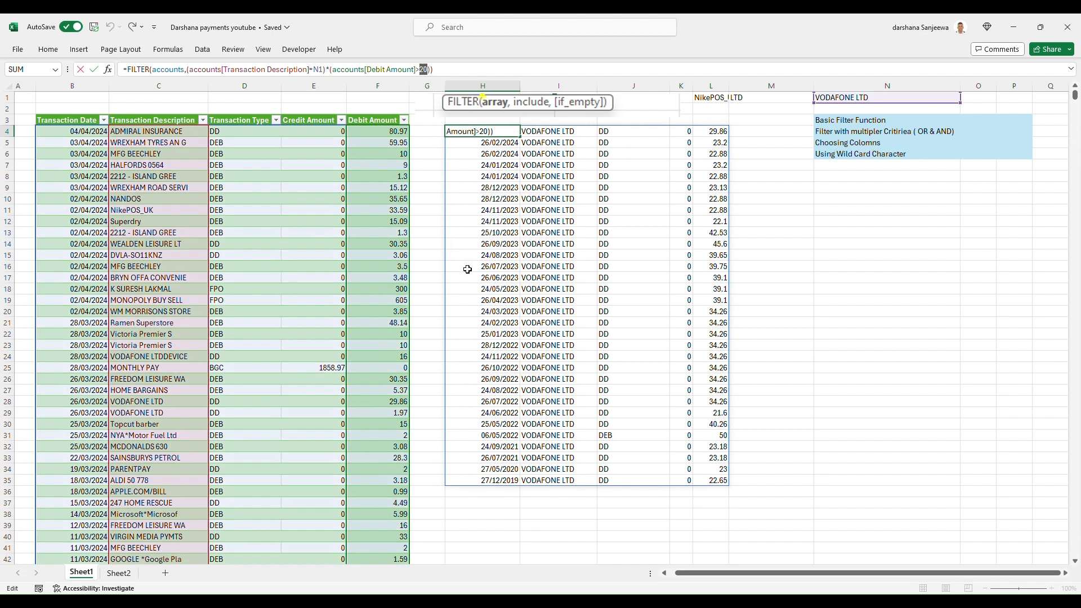
type("13")
key("Return")
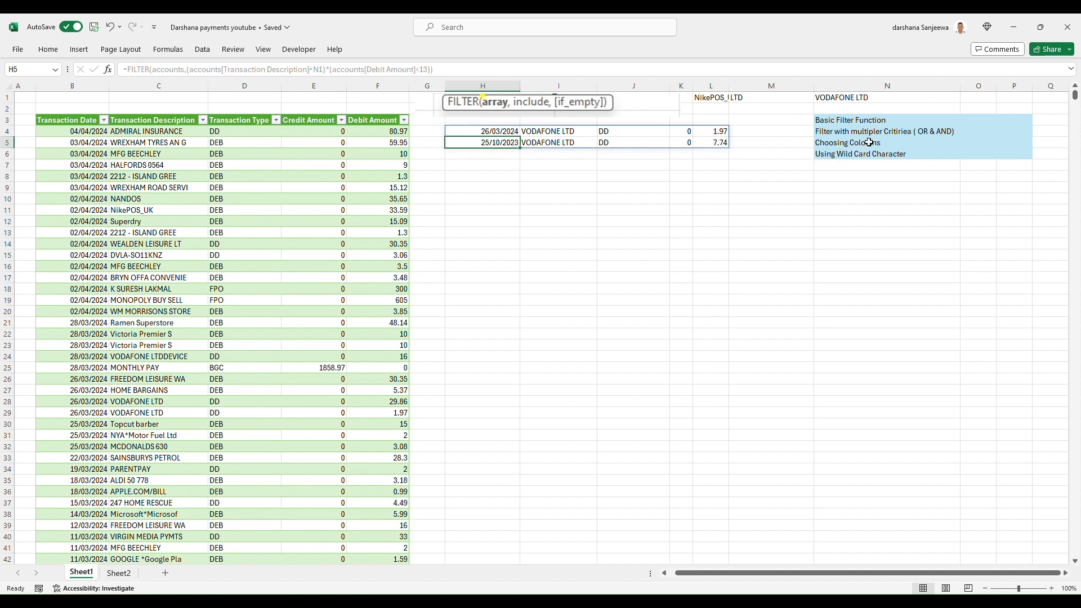
Step: Remove the two-condition FILTER formula from cell H4, leaving the cell empty
left_click(463, 130)
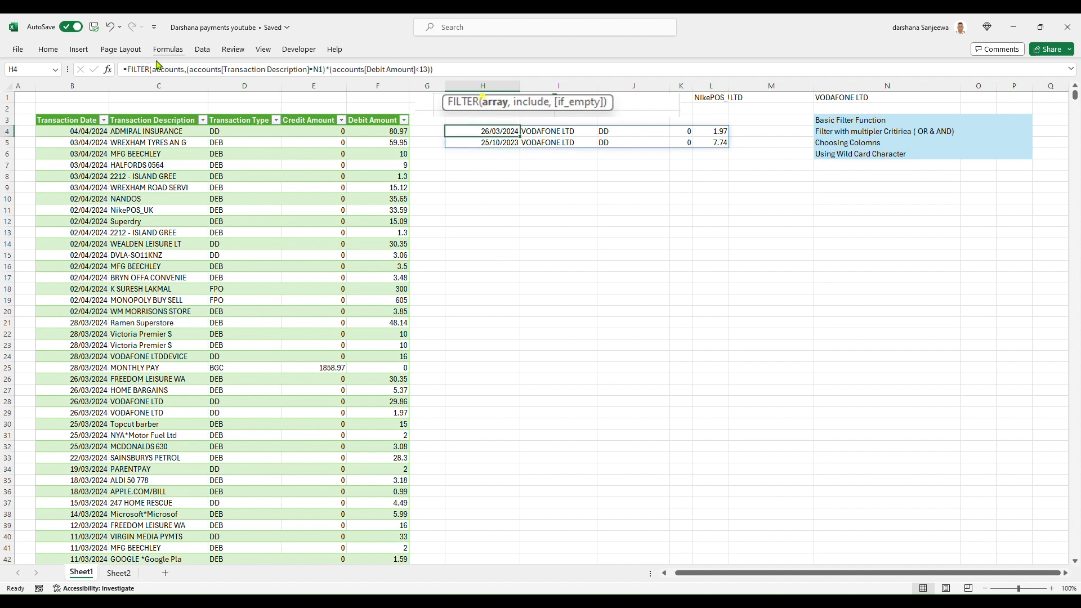
left_click_drag(152, 69, 433, 69)
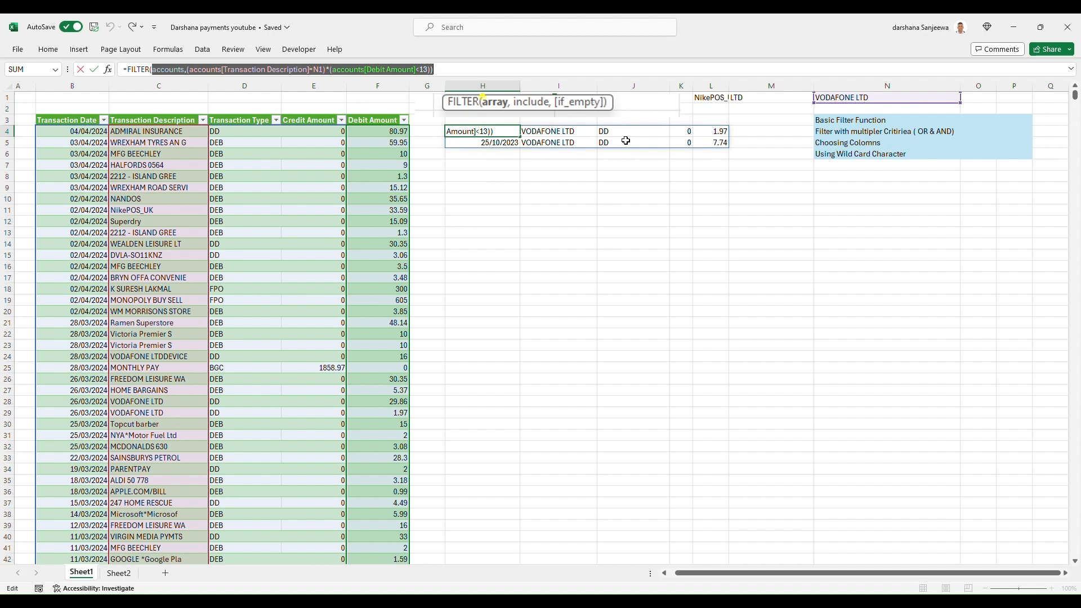
key("BackSpace")
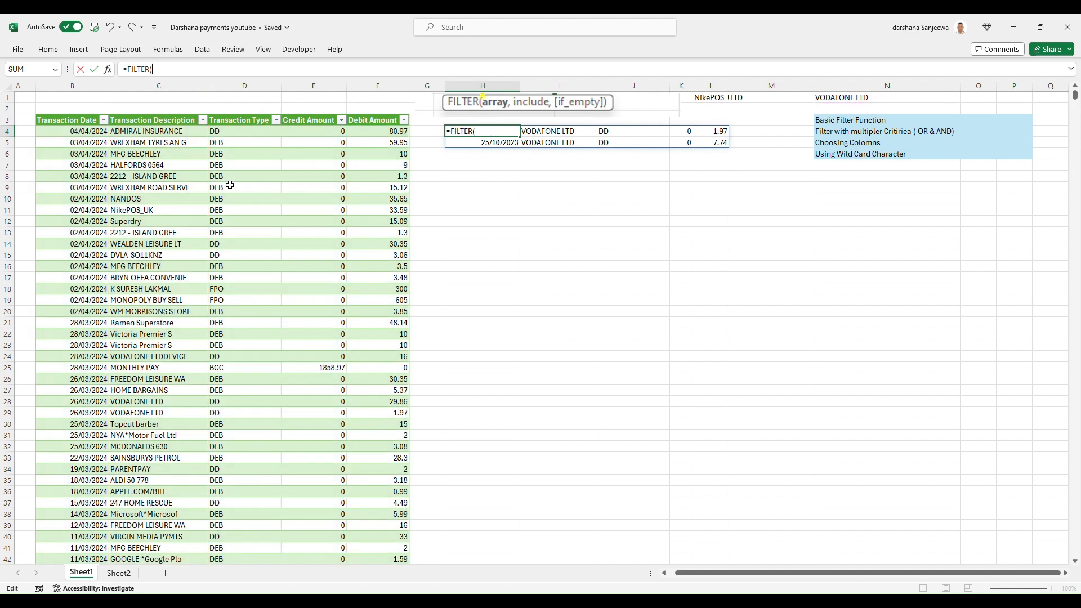
key("Return")
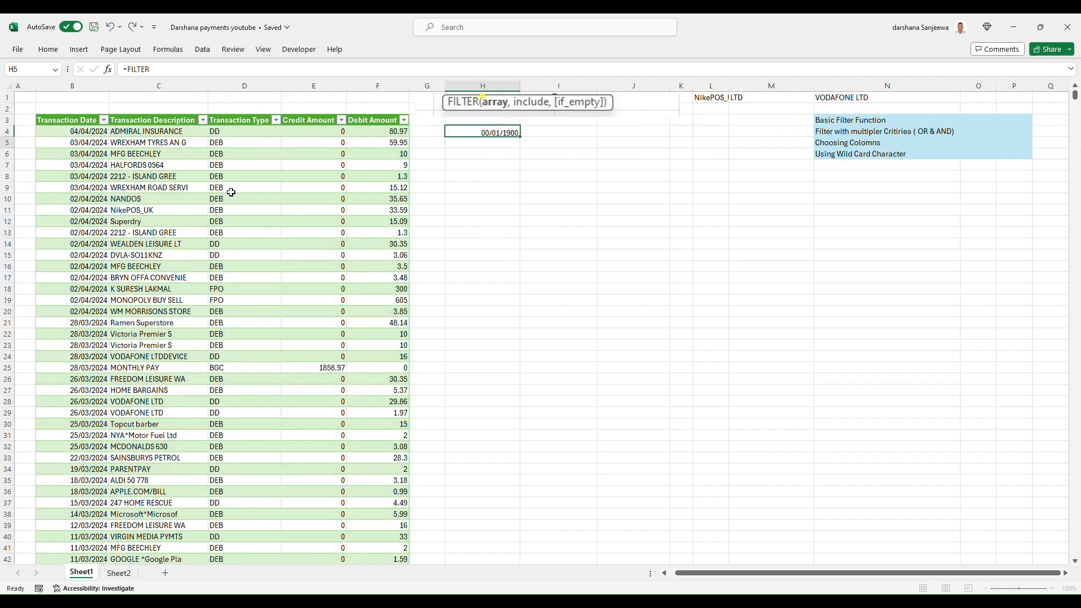
left_click(495, 131)
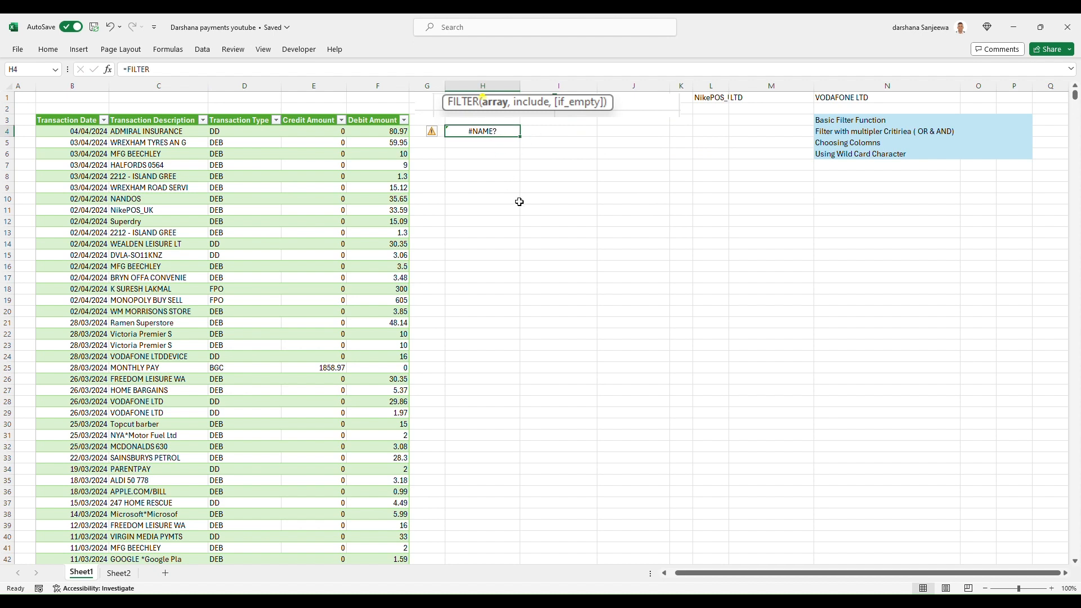
key("Delete")
Step: Start a new FILTER formula in H4 on the accounts table with the condition Transaction Description equal to N1
type("=FI")
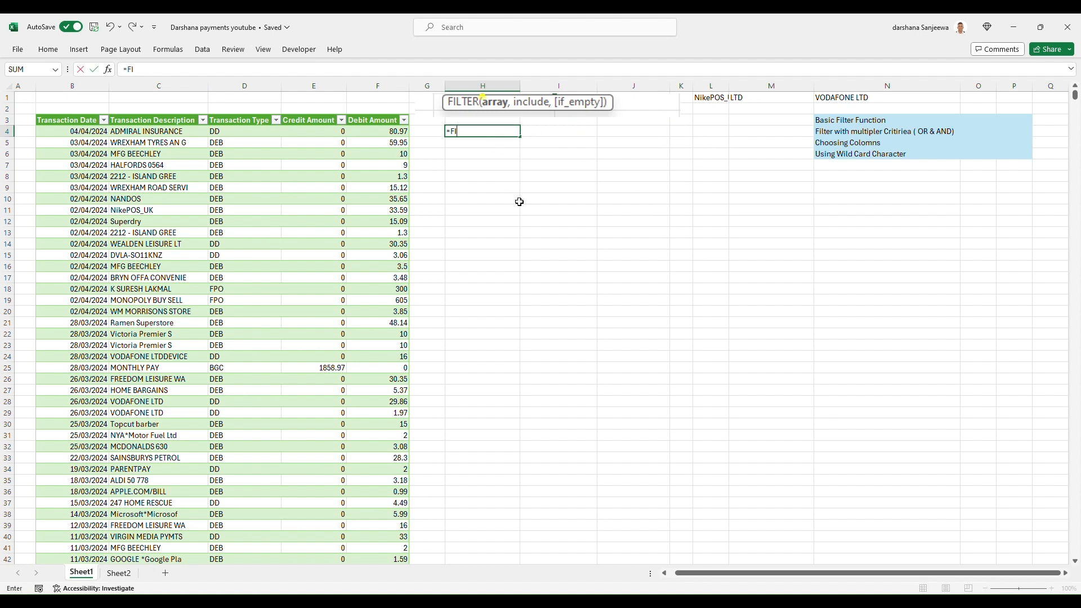
type("LTER(")
left_click(54, 122)
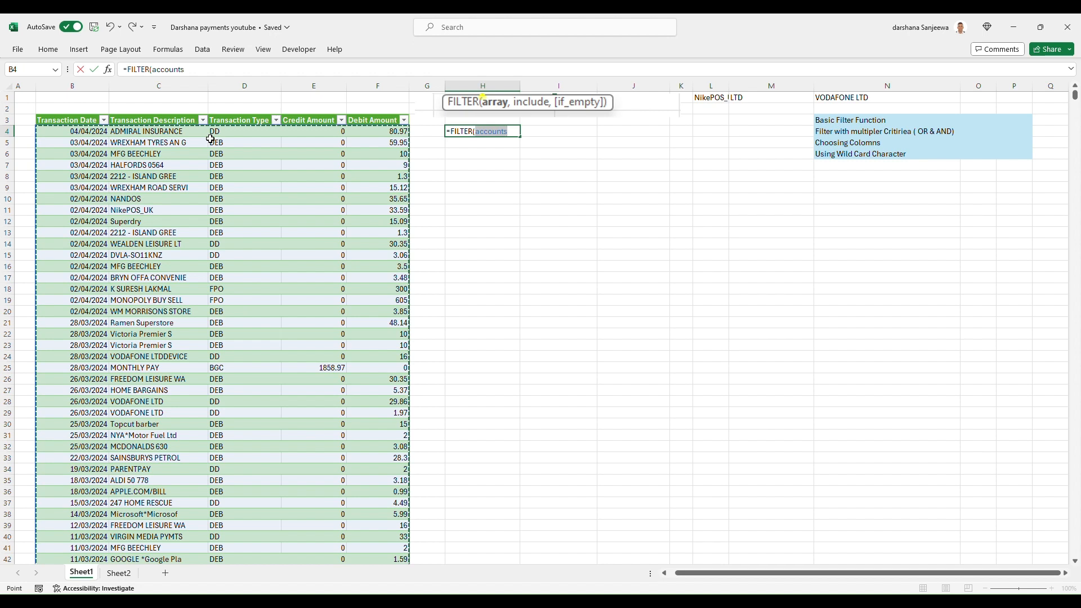
type(",")
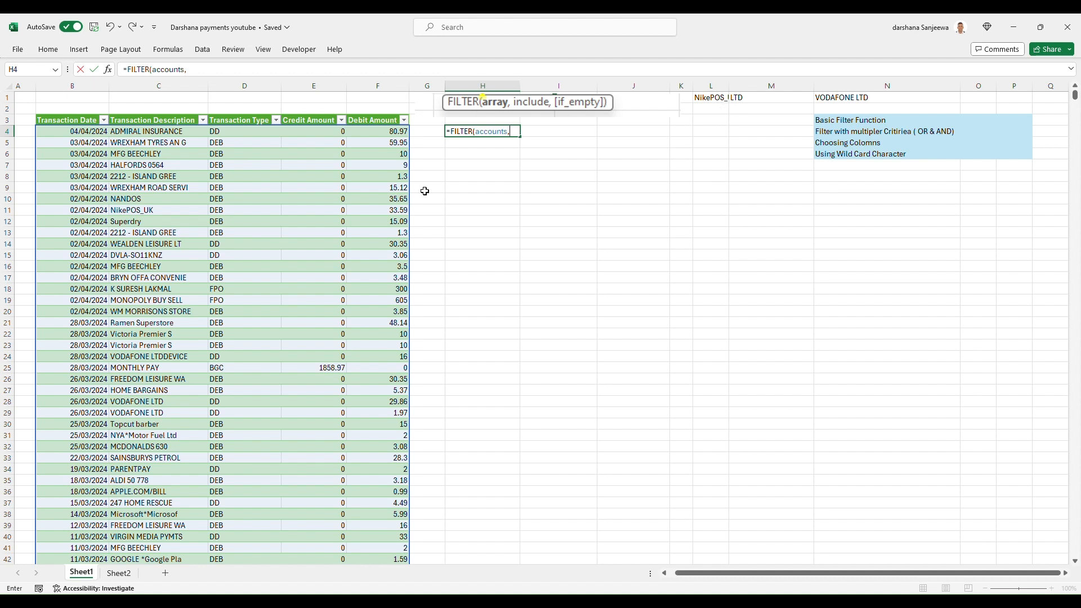
left_click(180, 124)
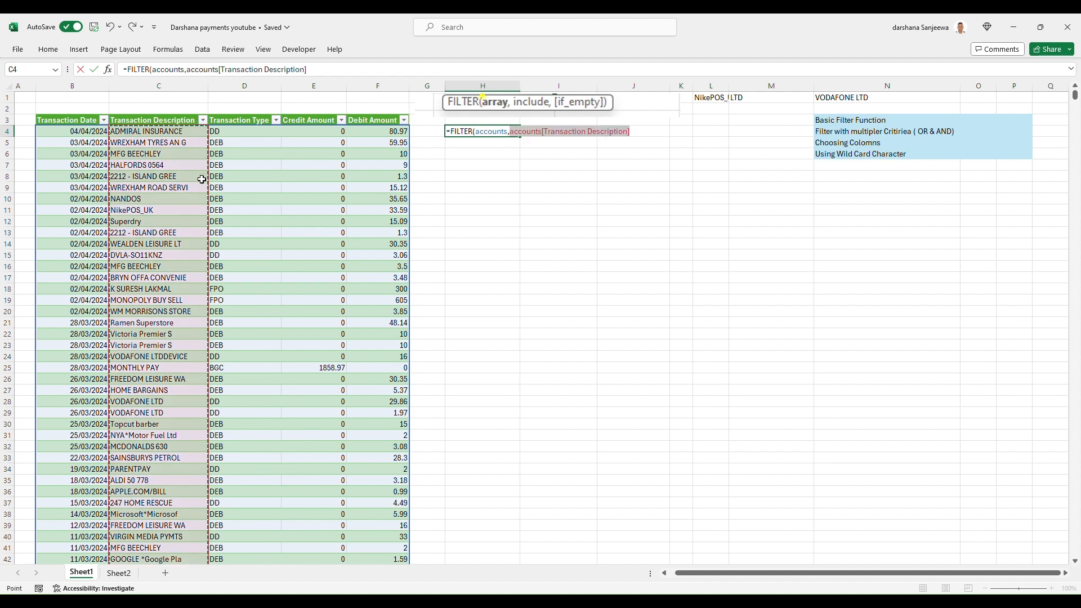
type("=")
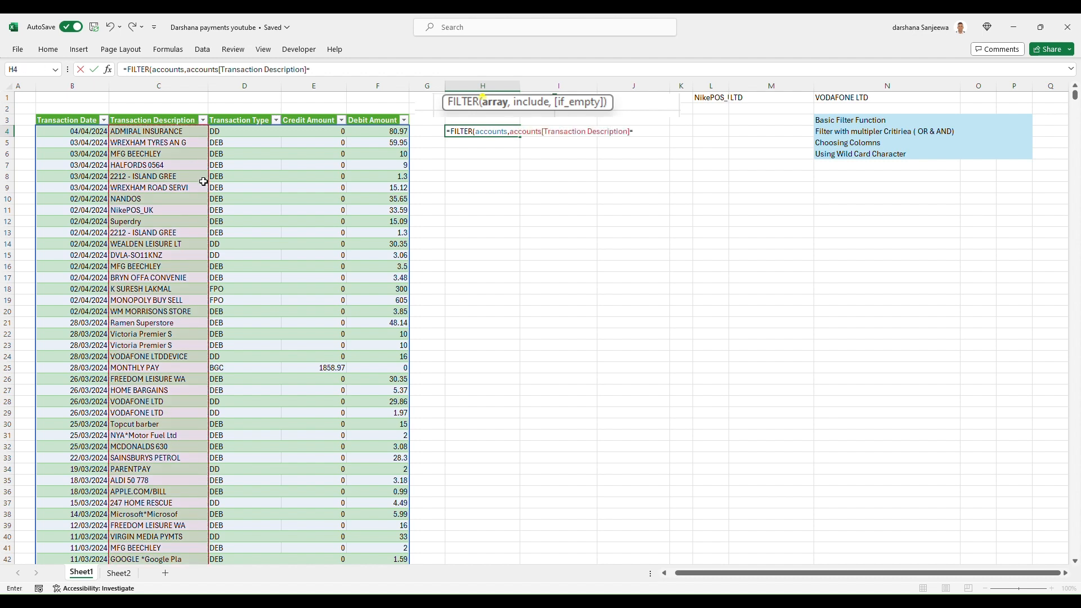
left_click(848, 100)
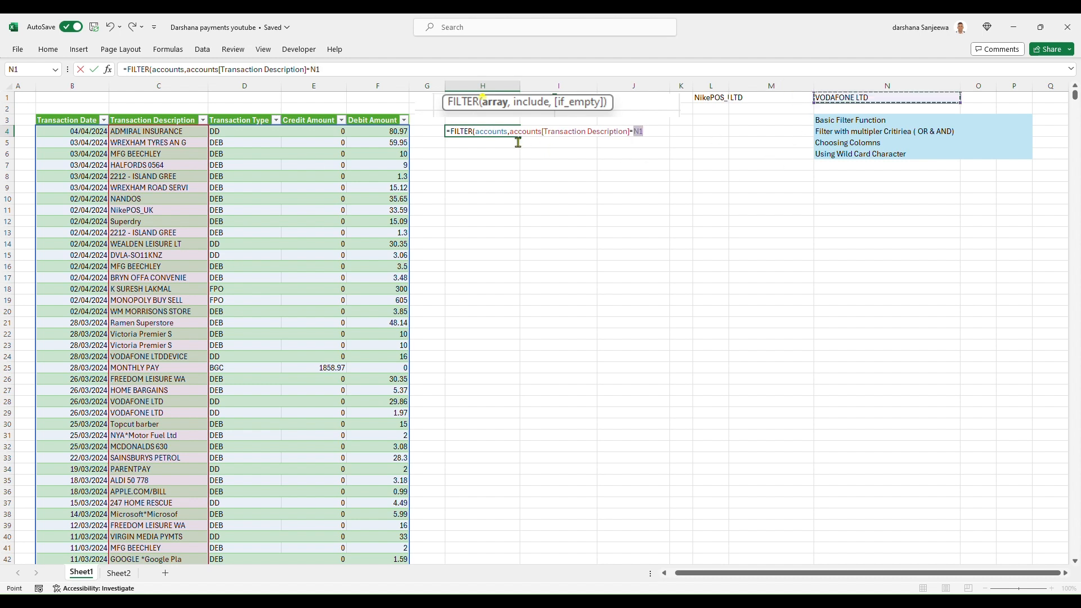
Step: Bracket the N1 condition, add an OR condition (+) for Transaction Description equal to L1, then complete the formula and review the filtered rows
key("F2")
type("(")
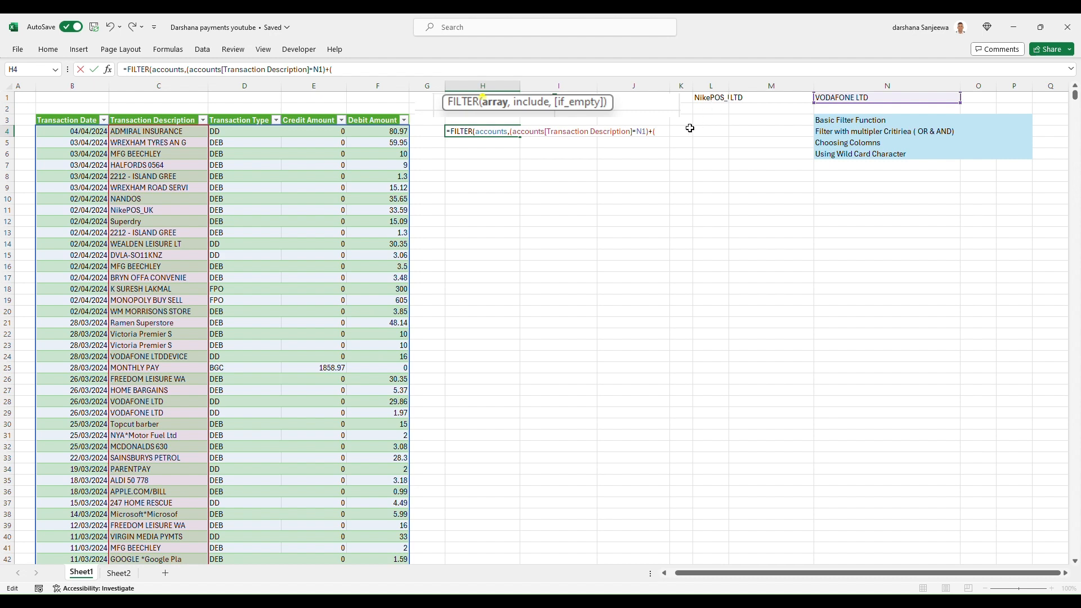
left_click(175, 124)
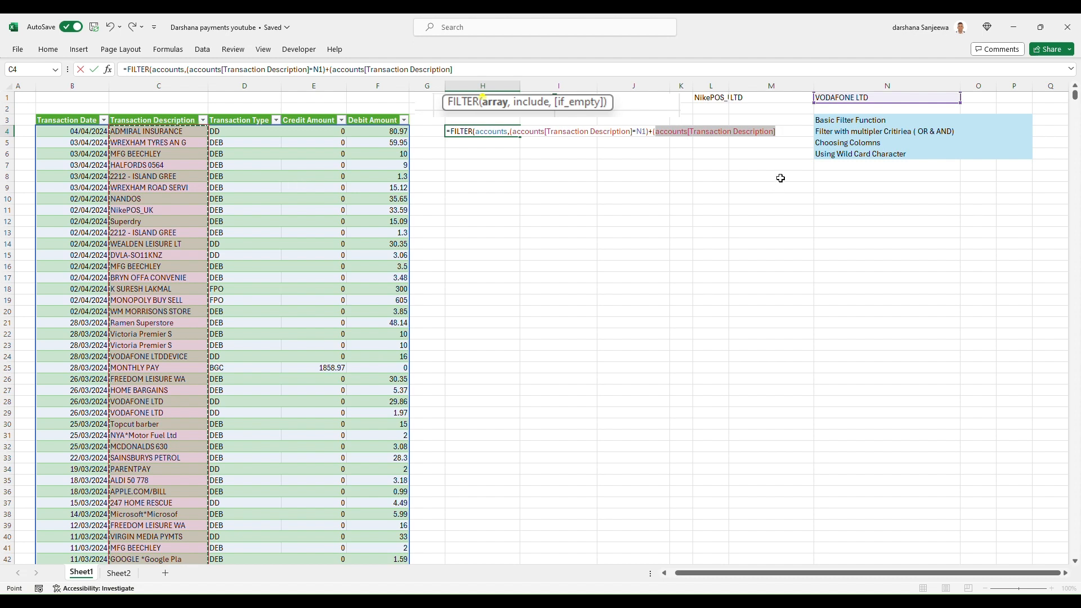
type("=")
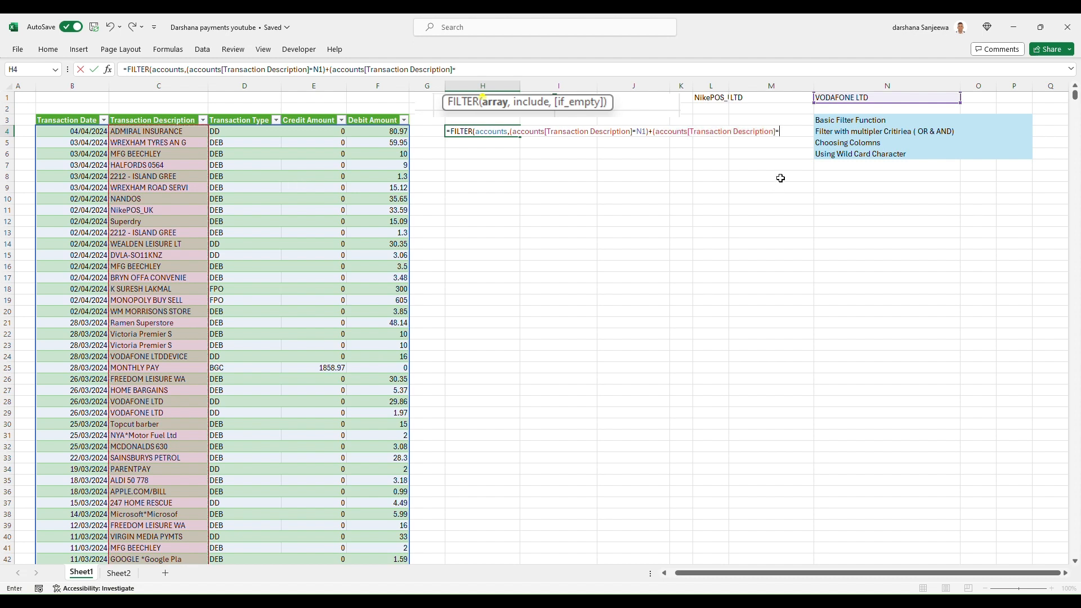
left_click(715, 102)
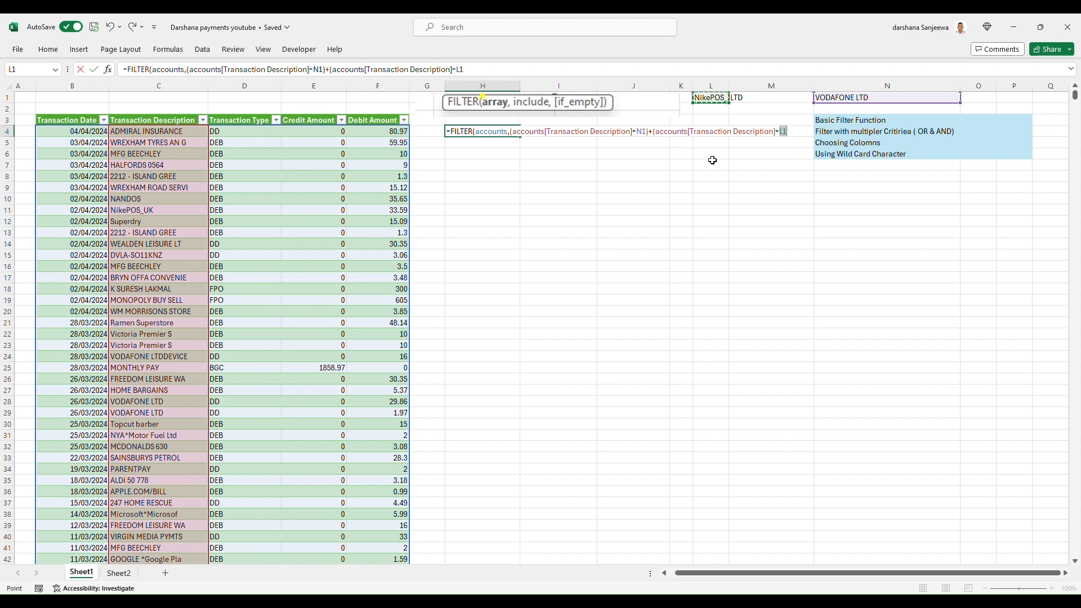
type(")")
key("Return")
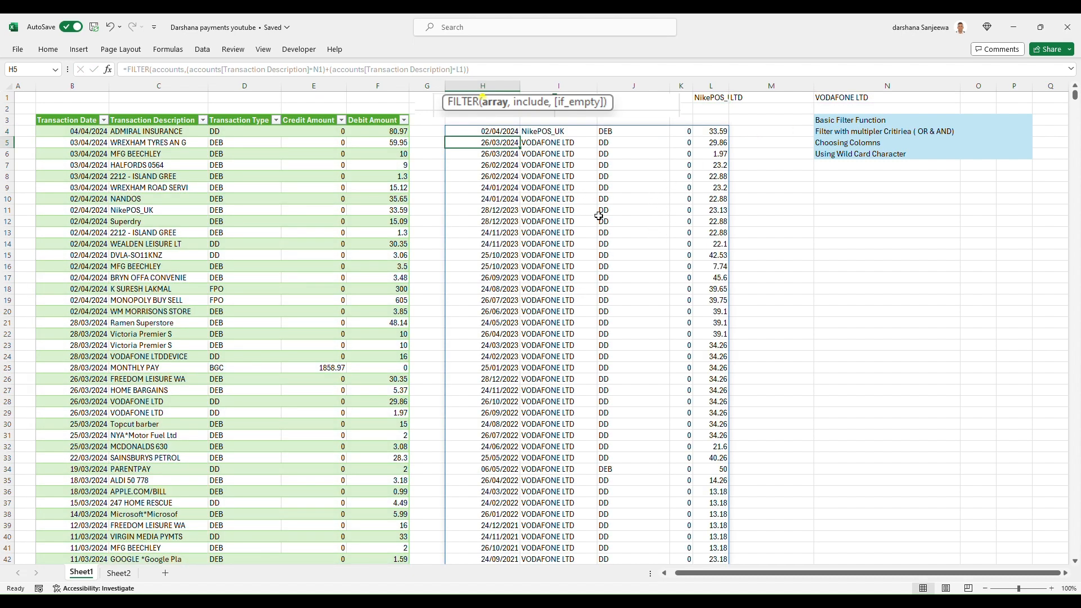
scroll(563, 206, "down", 12)
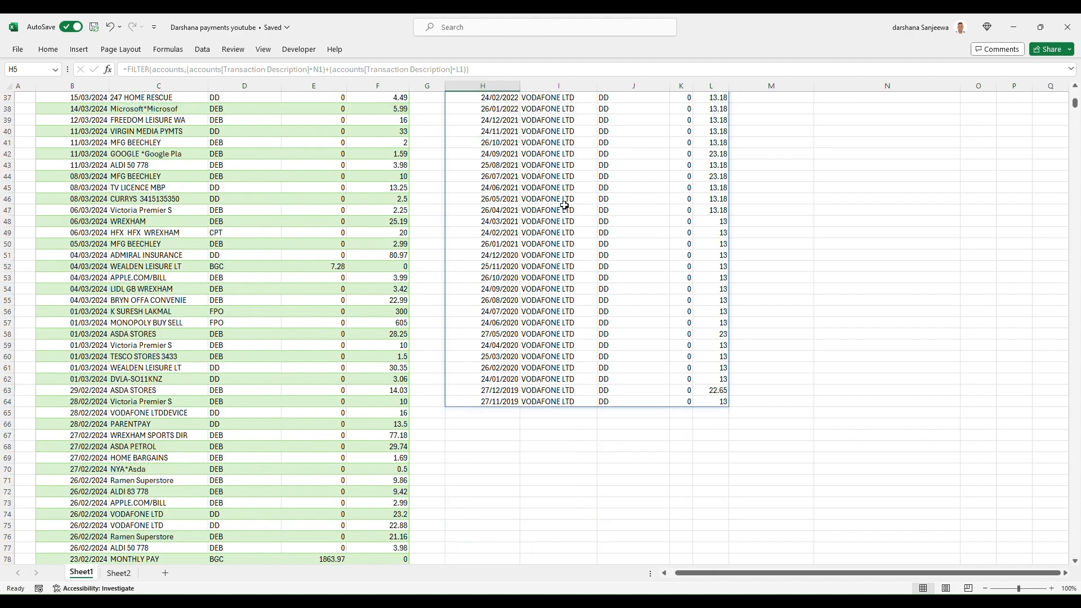
scroll(554, 251, "up", 8)
scroll(554, 250, "up", 4)
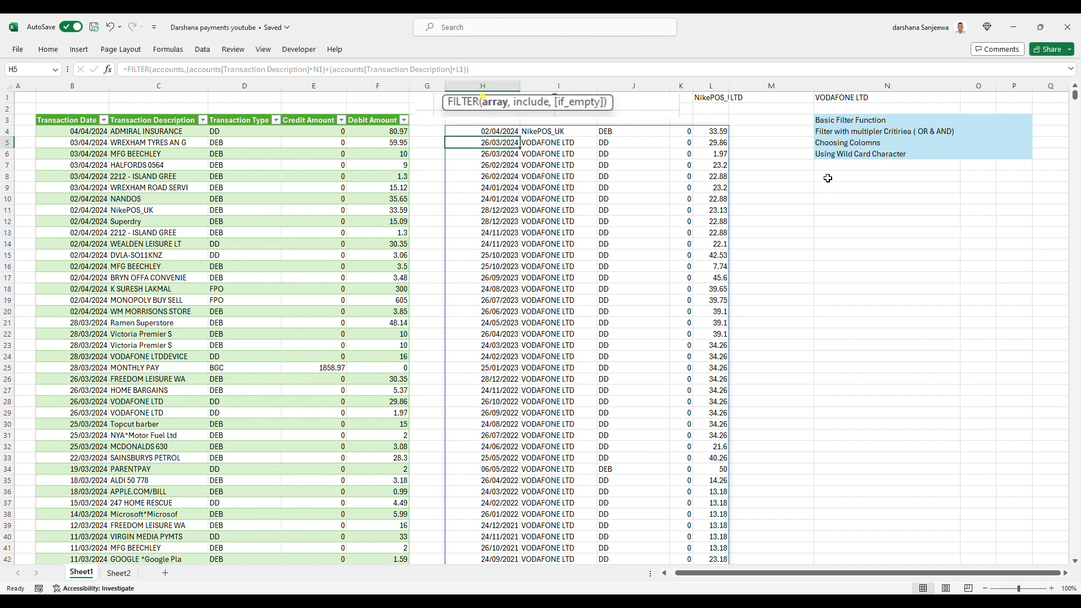
Step: Replace the accounts array in the H4 FILTER formula with a CHOOSE function using the index array {1,2,3}
left_click(504, 134)
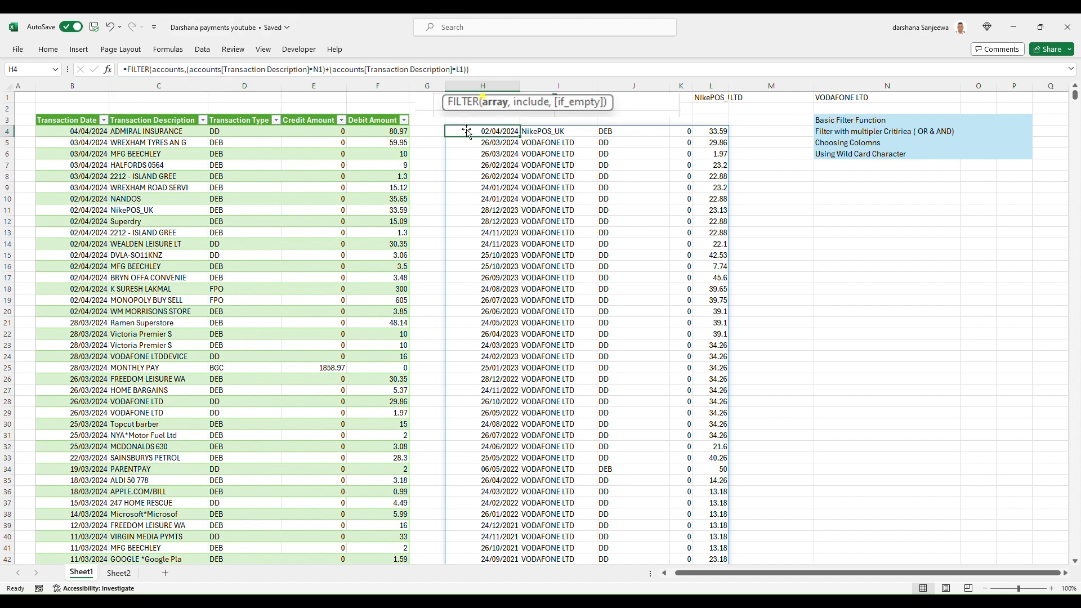
left_click(188, 73)
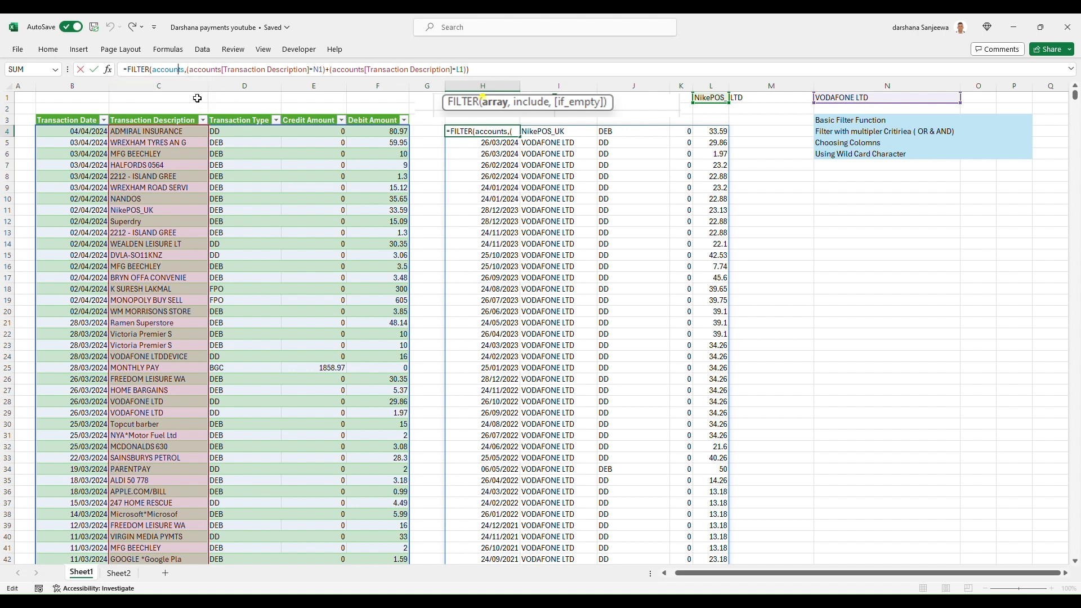
left_click(164, 88)
key("BackSpace")
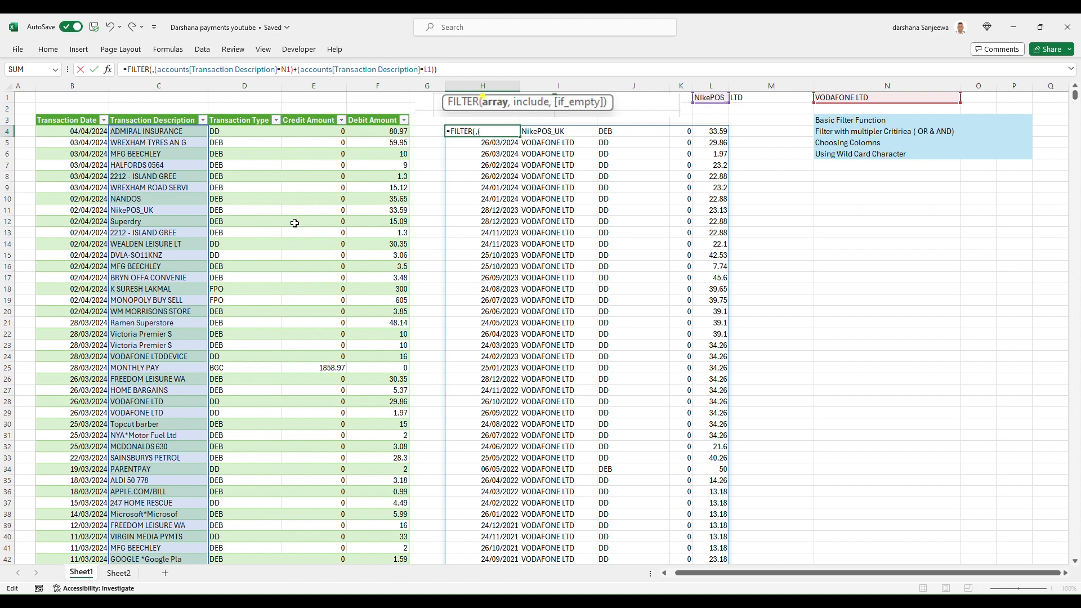
type("CHO")
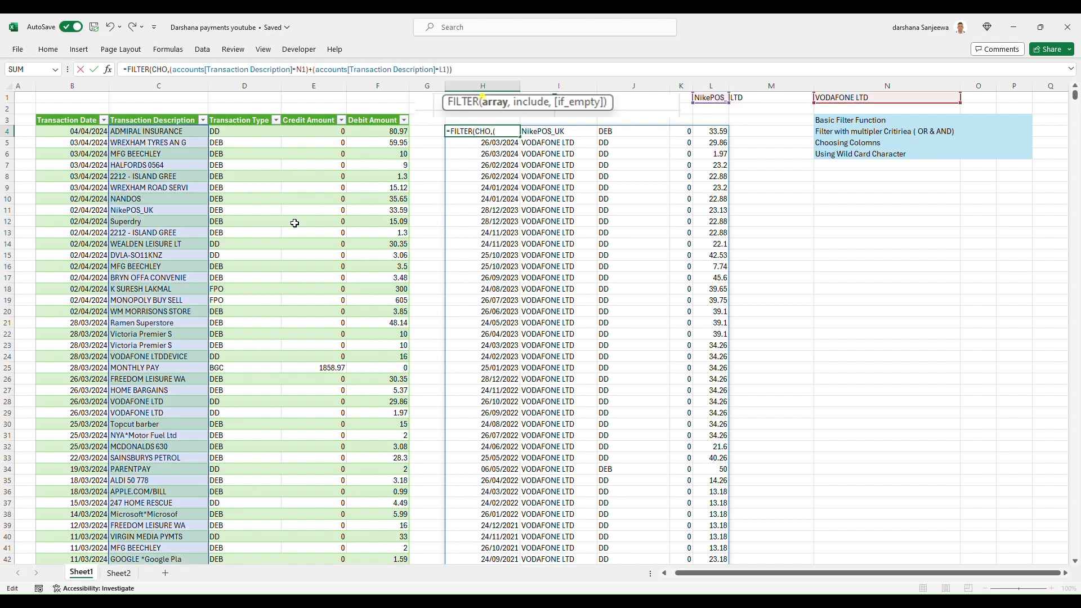
key("Tab")
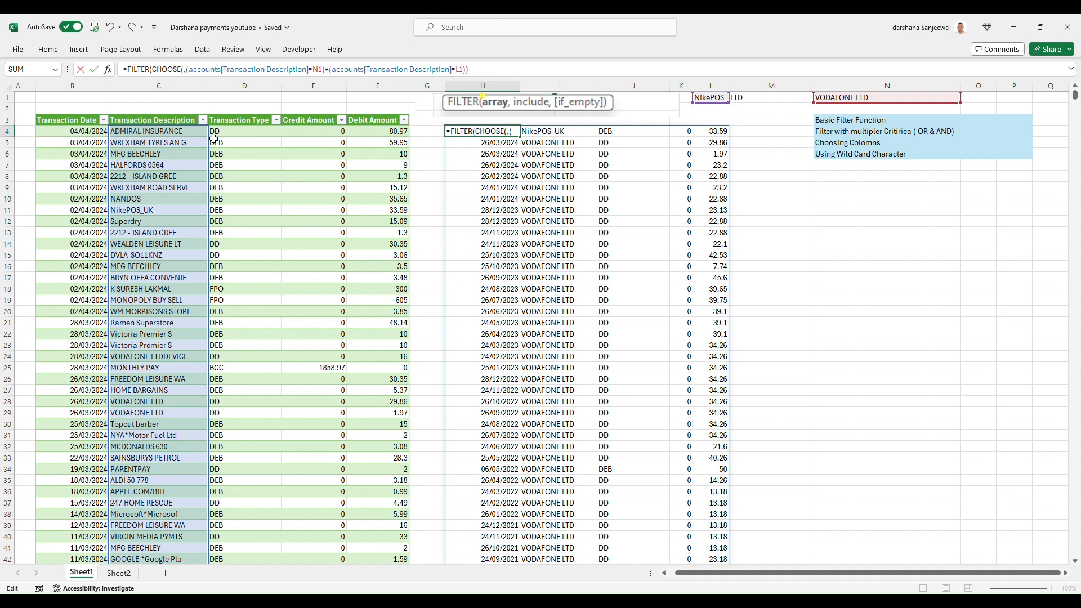
type("{")
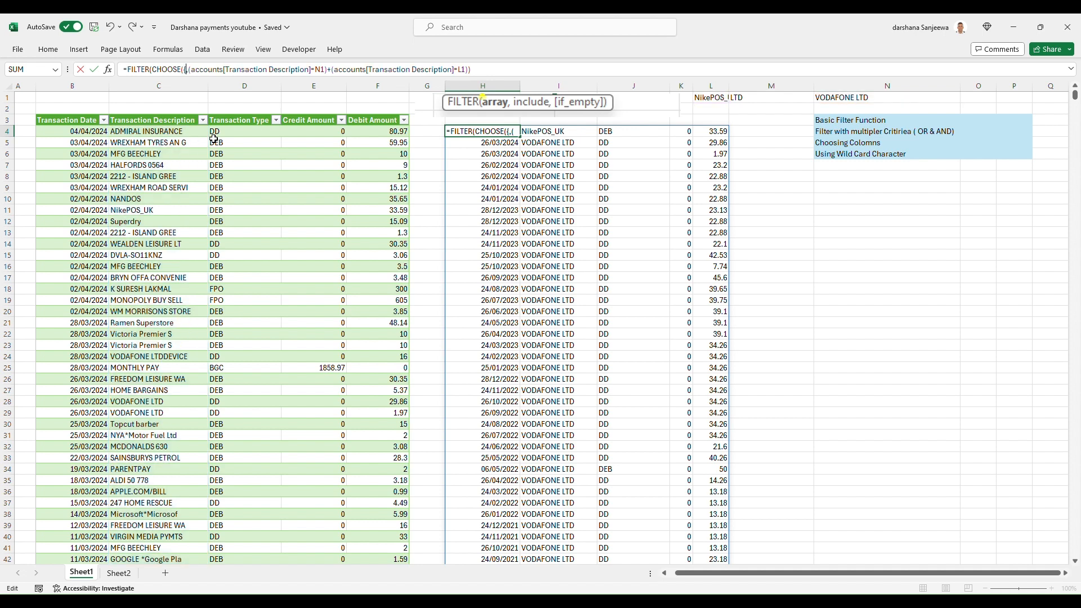
type("1,")
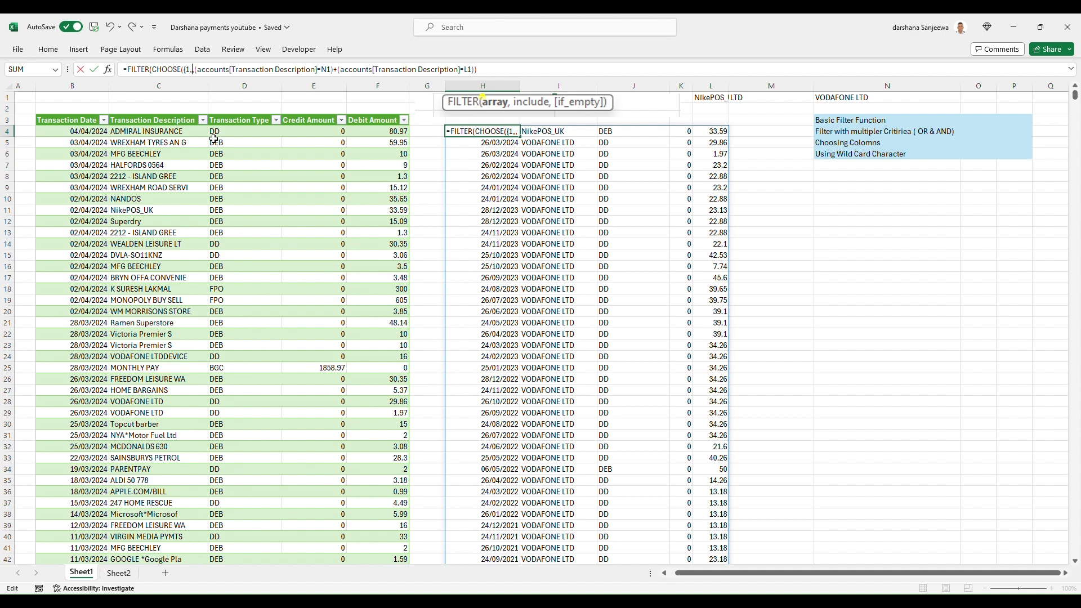
type("2,3")
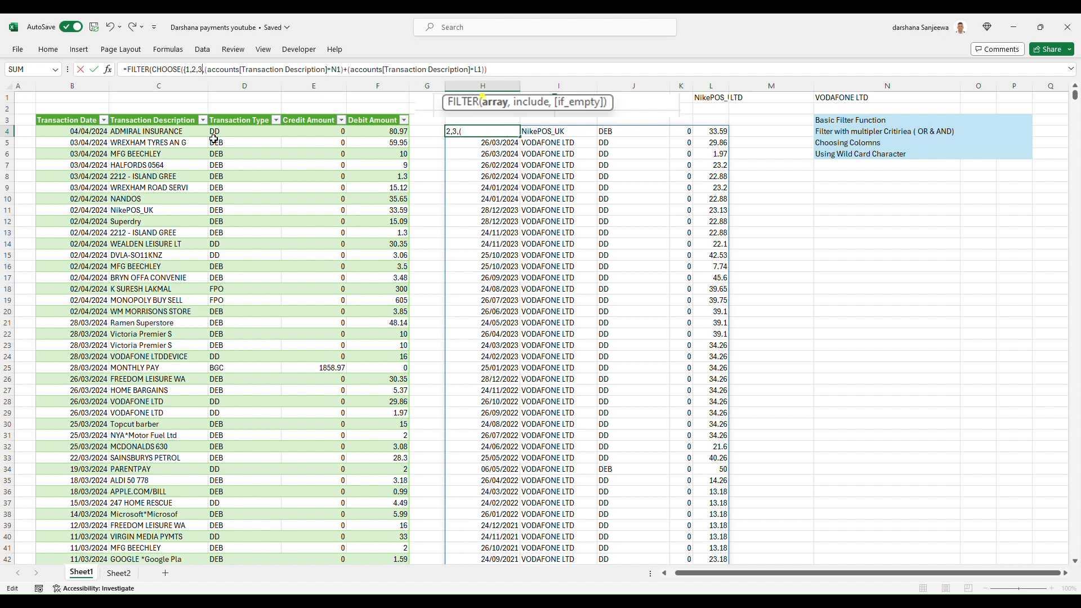
type("}")
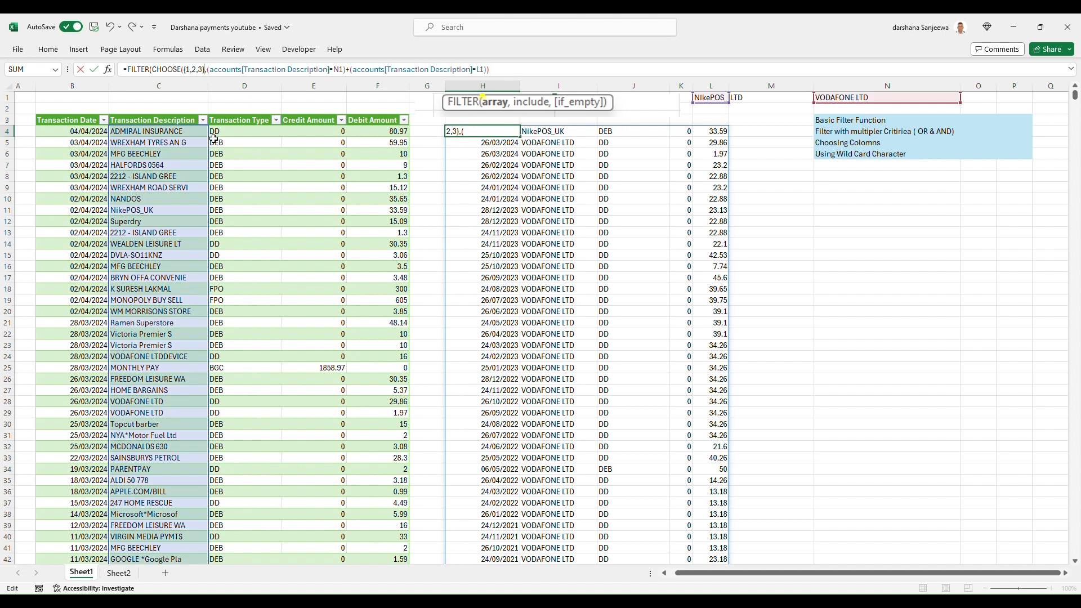
type(",")
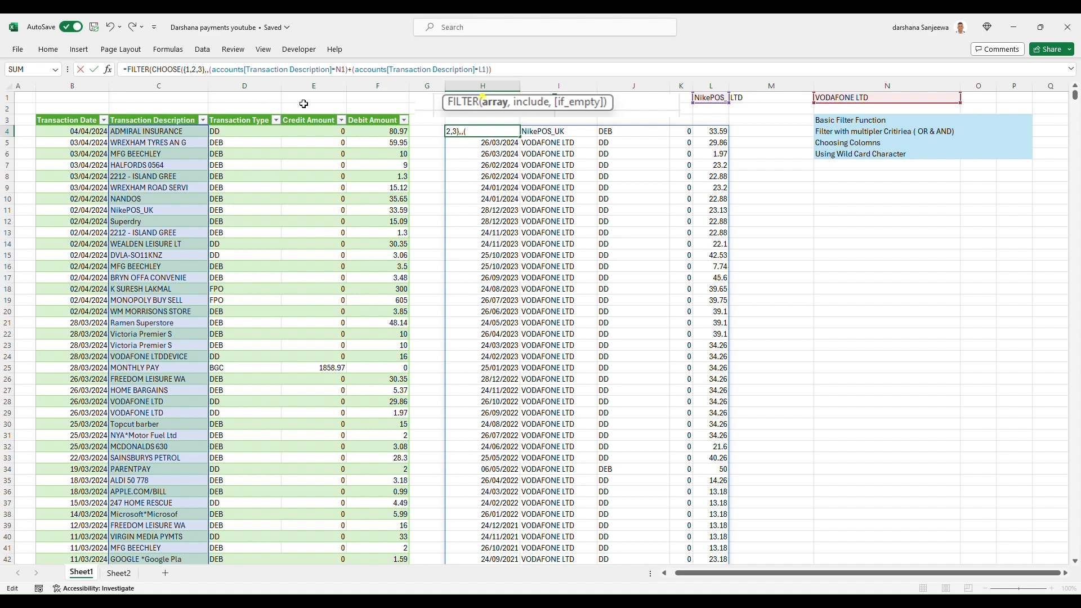
Step: Supply Transaction Date, Transaction Description and Debit Amount as the CHOOSE columns, close the function and commit the H4 formula
left_click(84, 124)
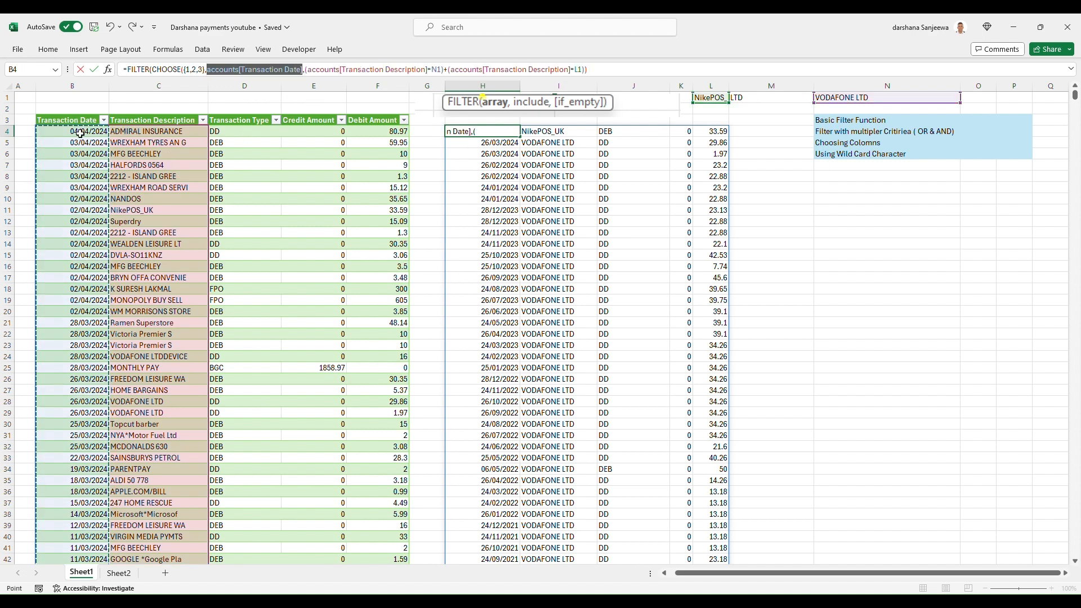
type(",")
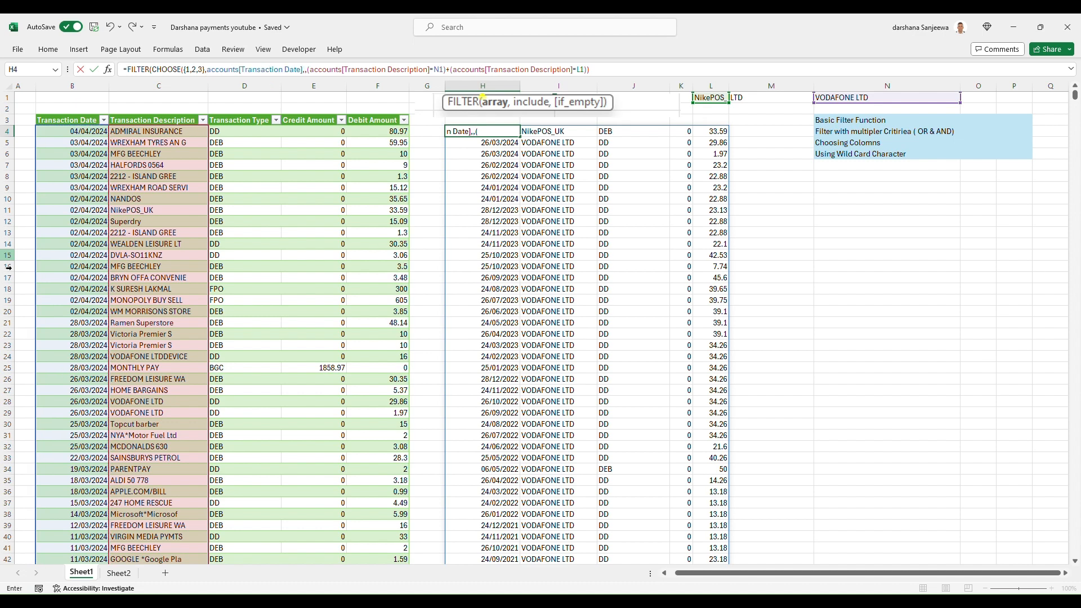
left_click(178, 125)
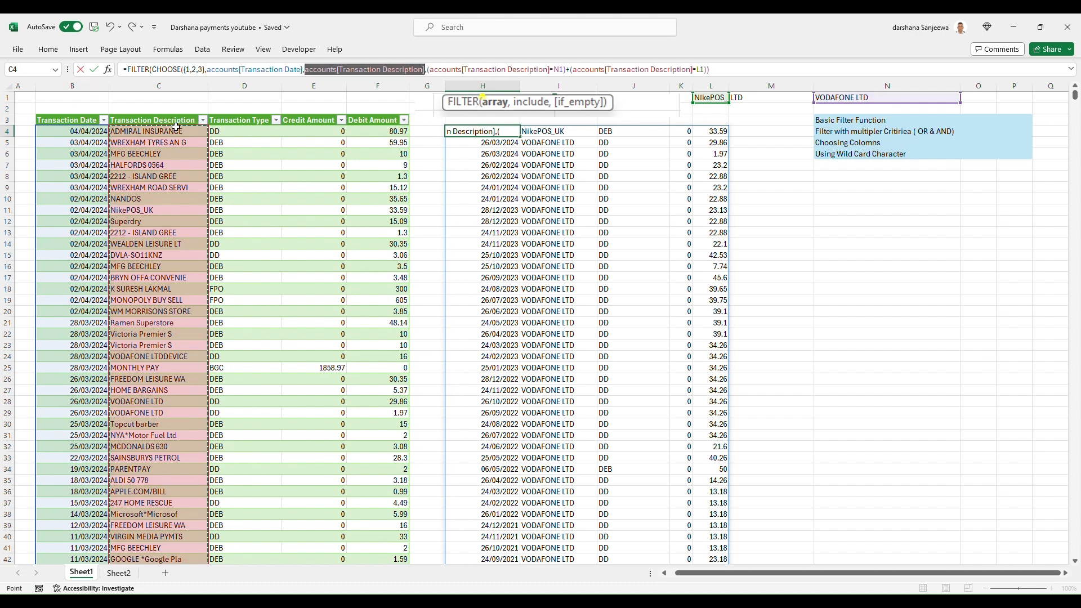
type(",")
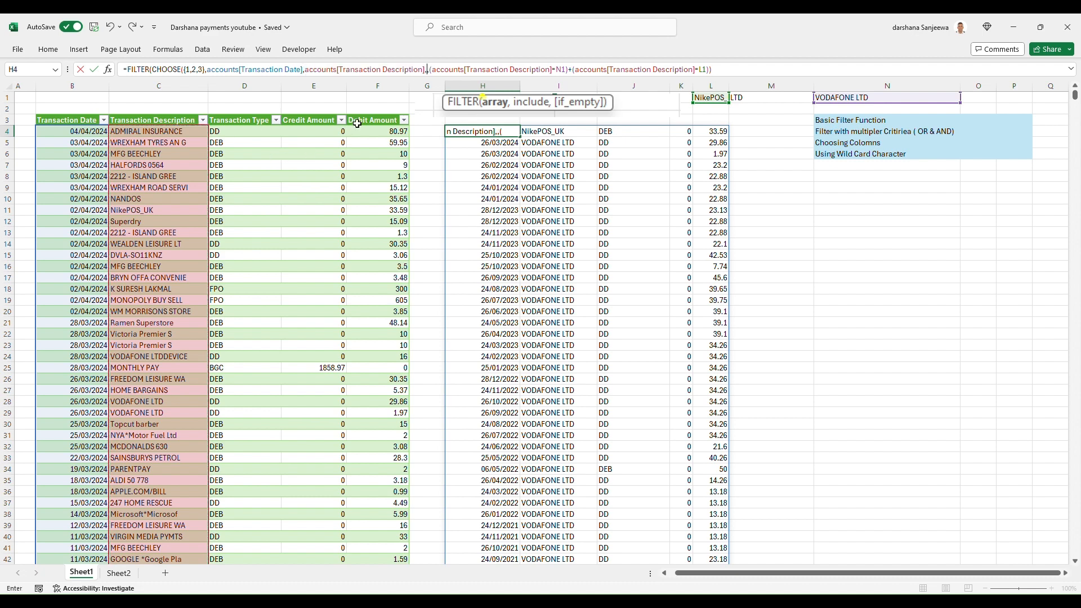
left_click(385, 125)
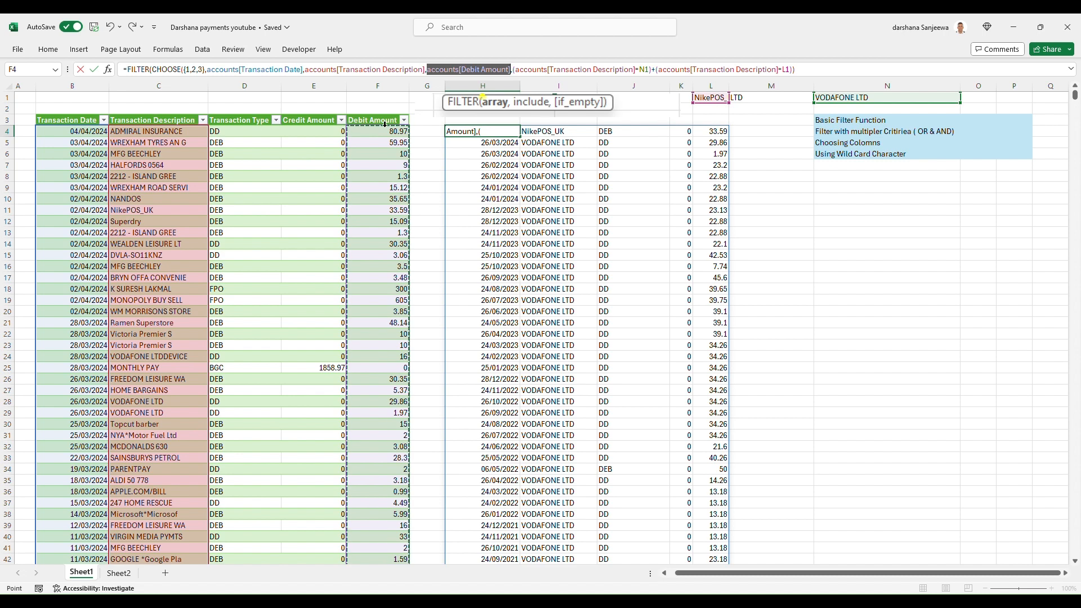
type(",")
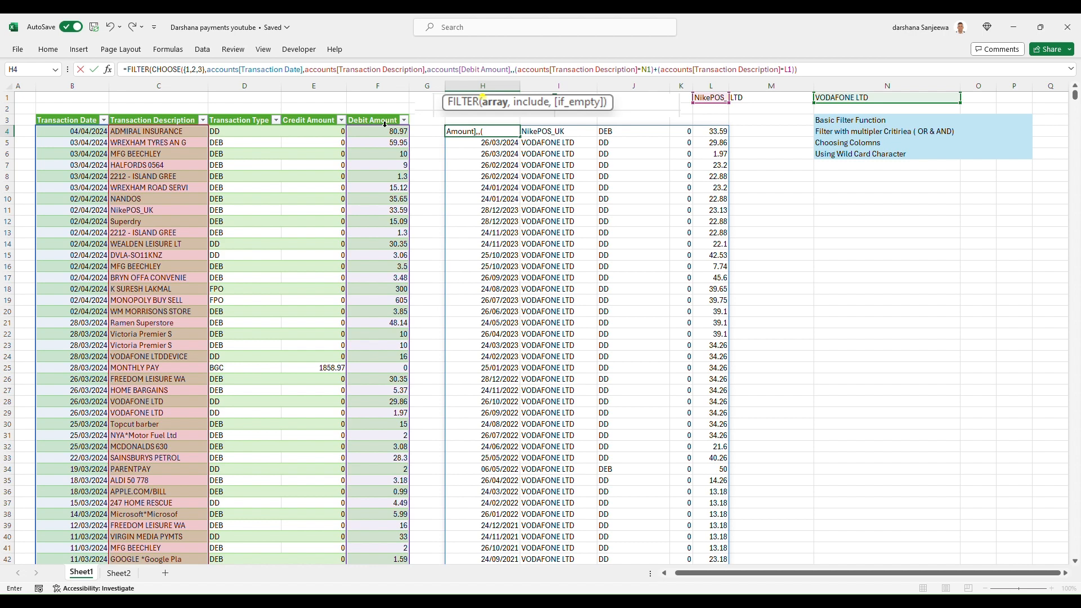
type(",")
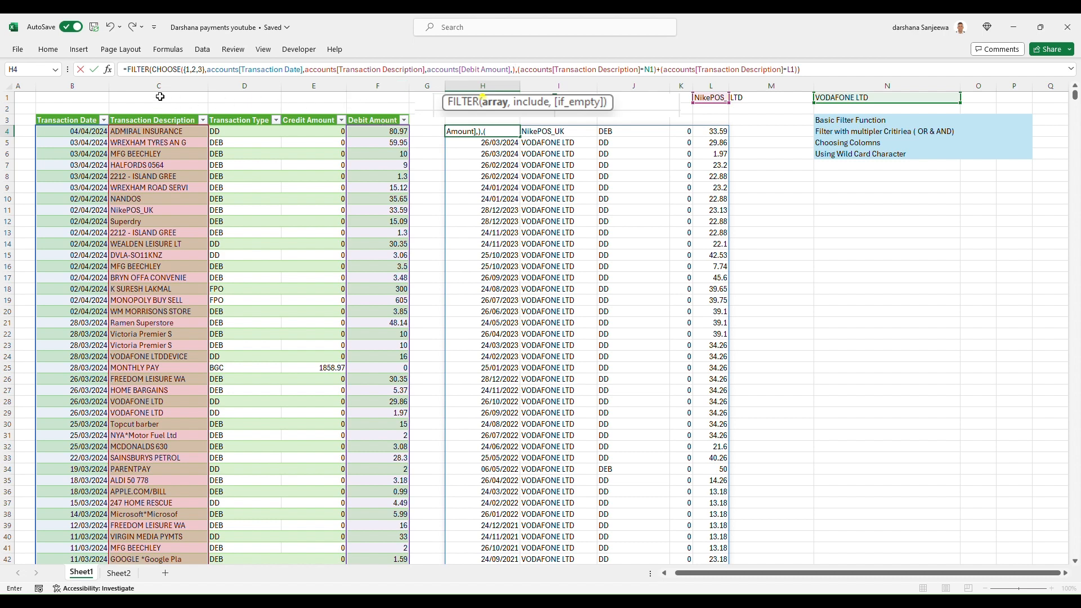
left_click(161, 90)
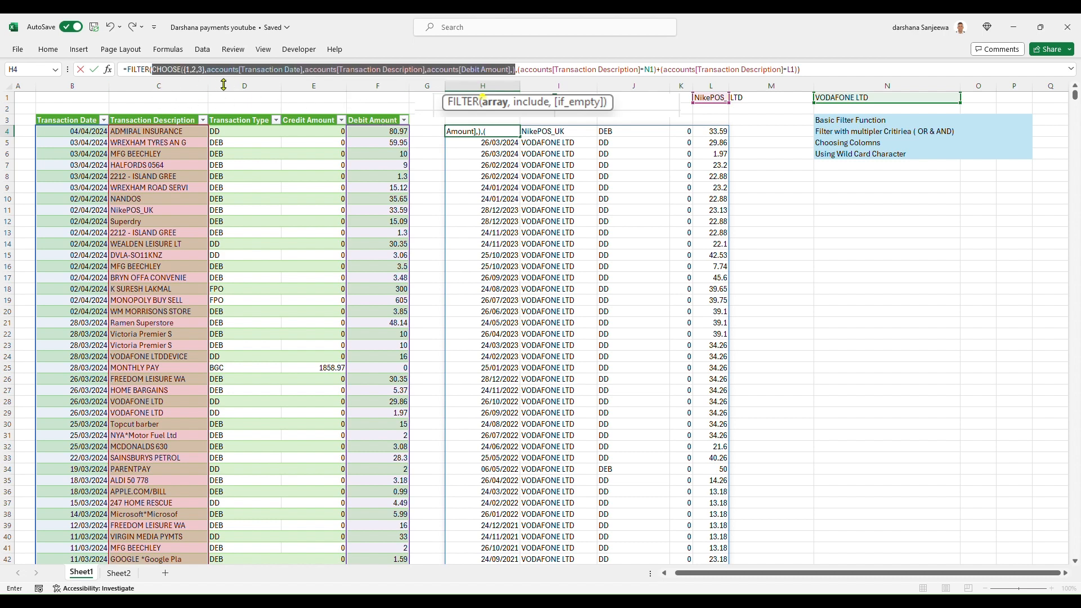
left_click(185, 89)
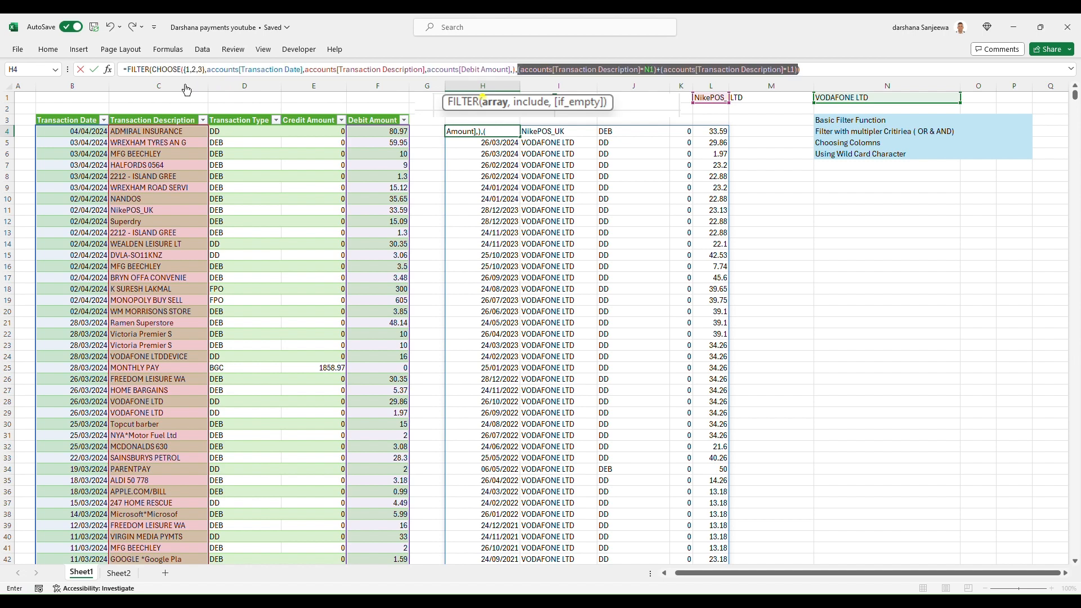
left_click(836, 81)
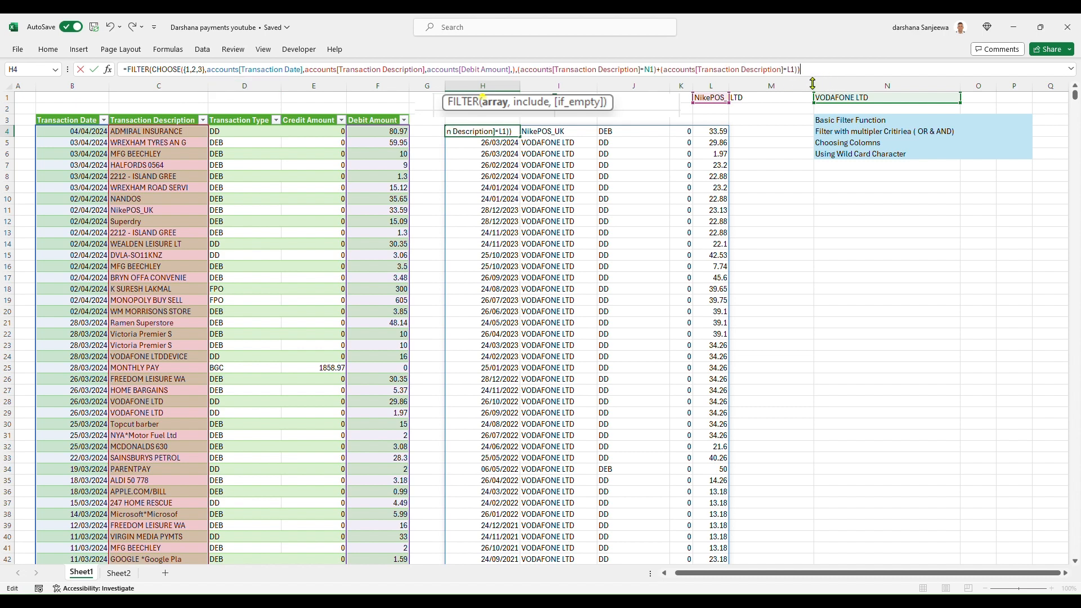
key("Return")
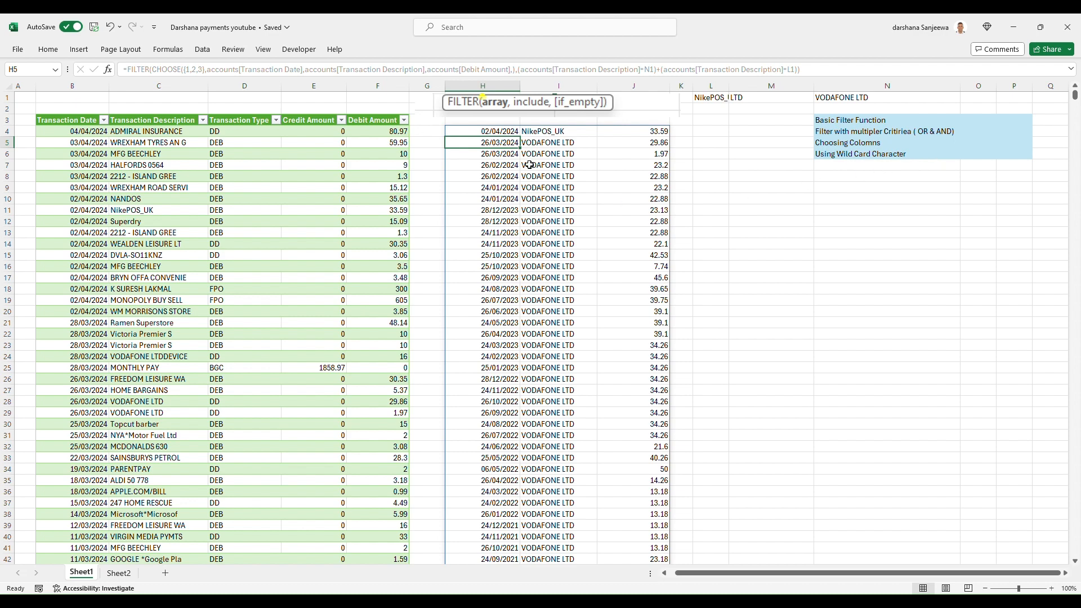
left_click(495, 135)
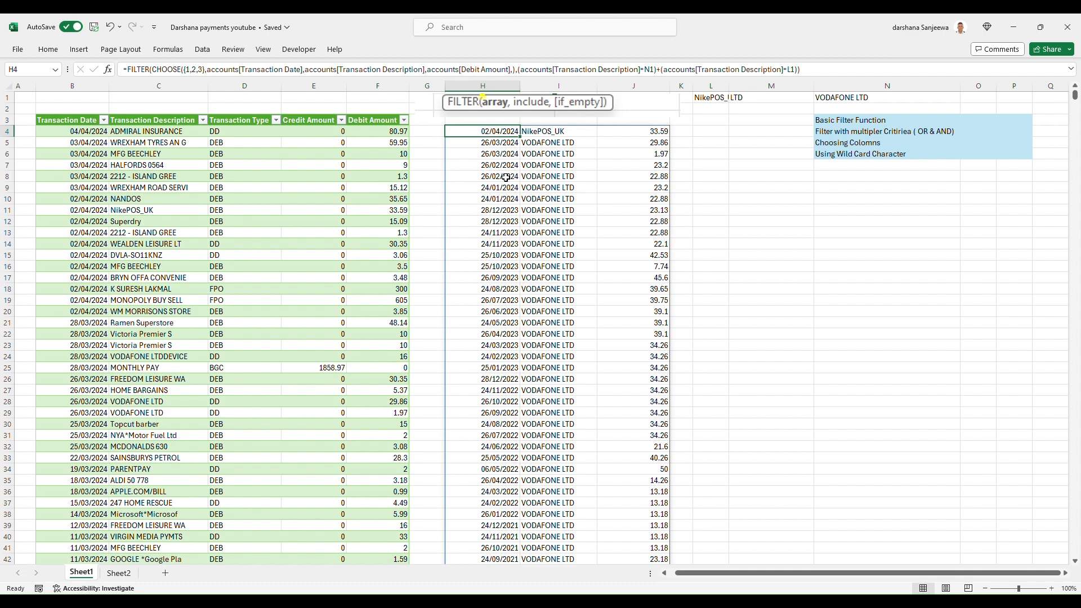
Step: Clear the FILTER formula from H4 and widen column L so its criterion in L1 fits
key("Delete")
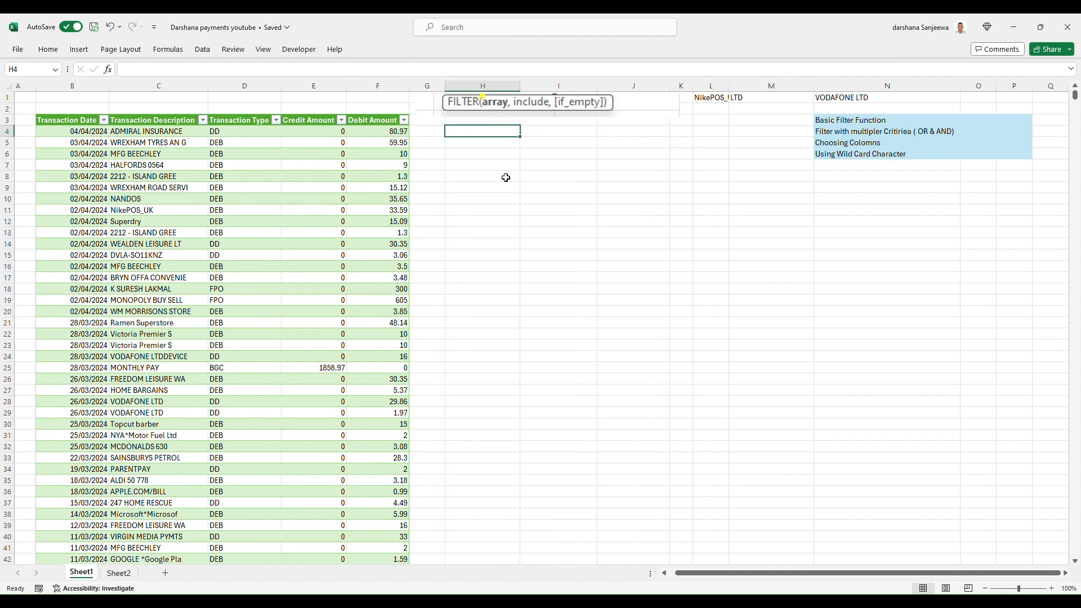
left_click_drag(733, 90, 743, 90)
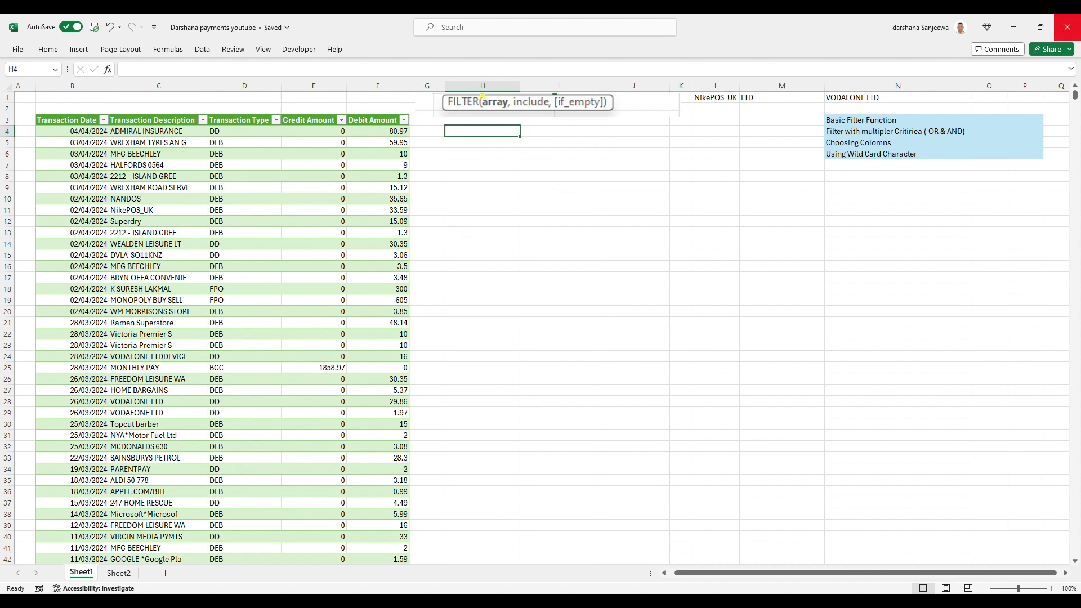
scroll(167, 249, "down", 20)
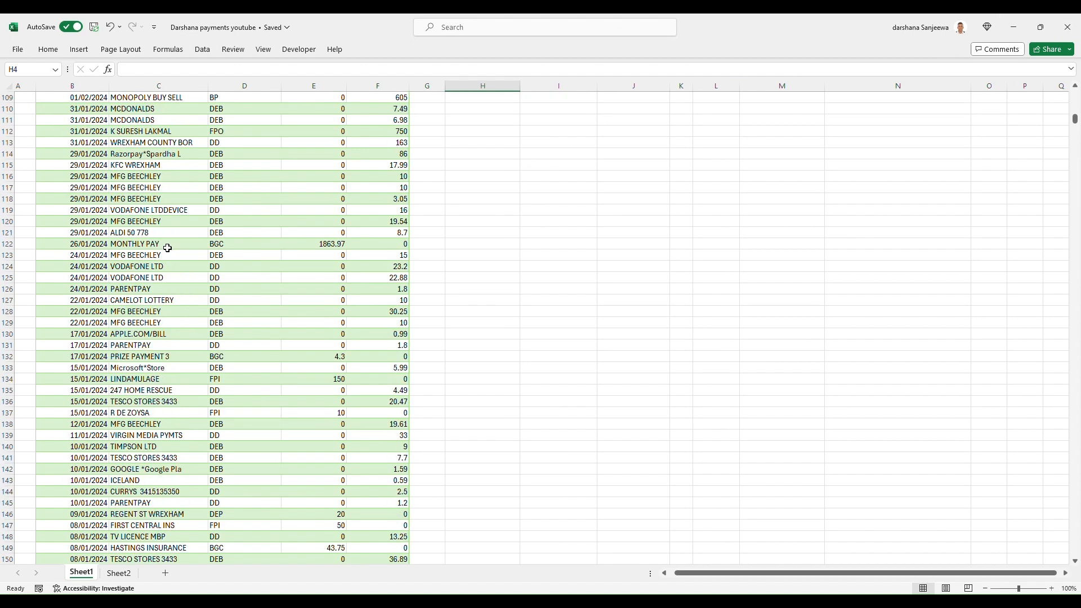
left_click(184, 277)
scroll(290, 282, "down", 20)
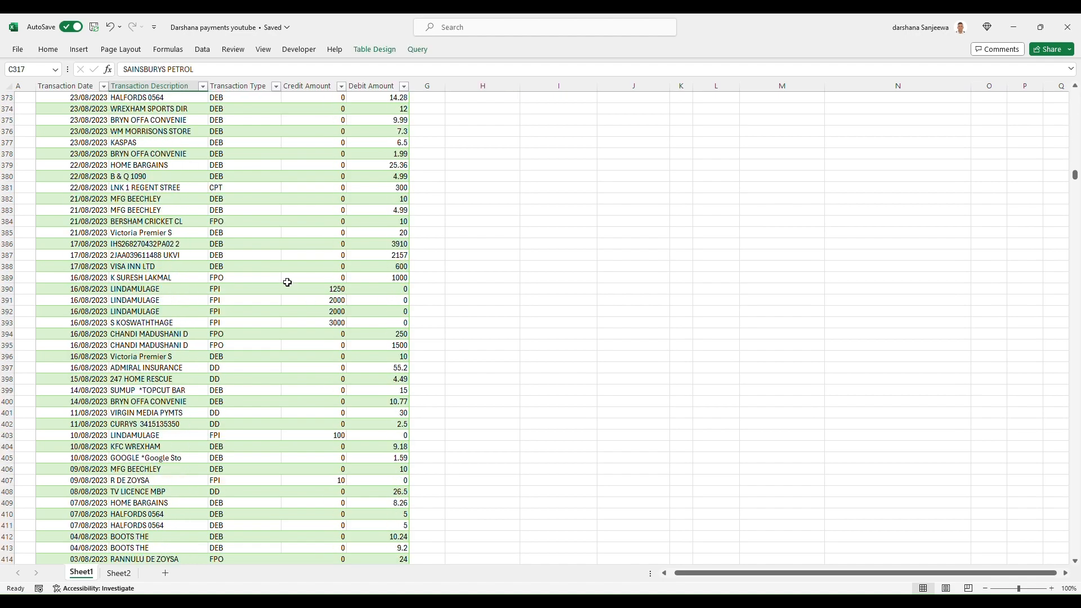
scroll(296, 283, "up", 20)
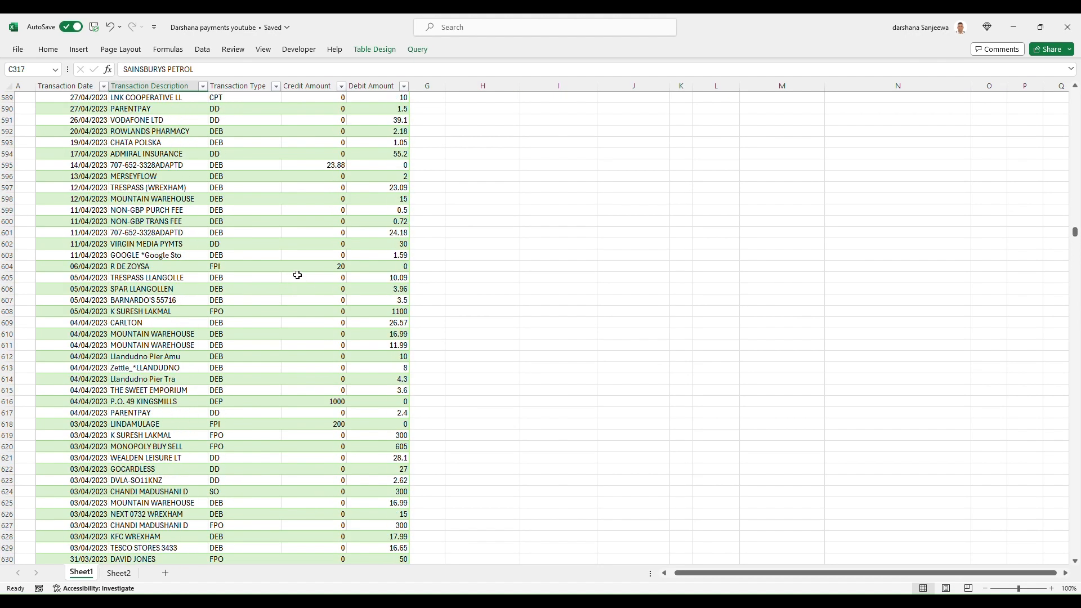
scroll(298, 284, "up", 20)
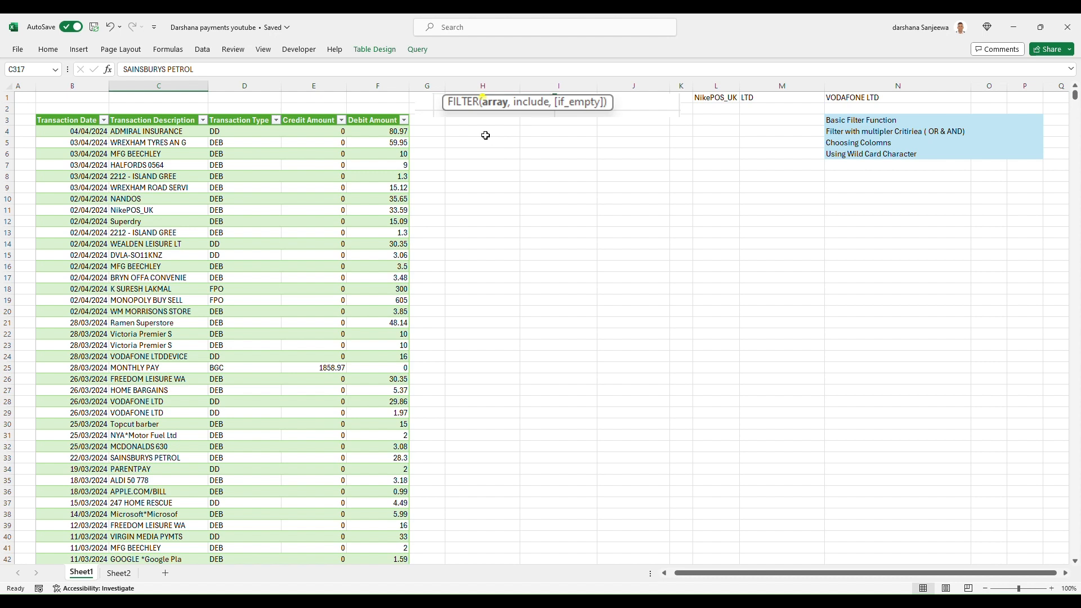
Step: Start a new FILTER formula in H4 with the accounts table as its array
left_click(485, 135)
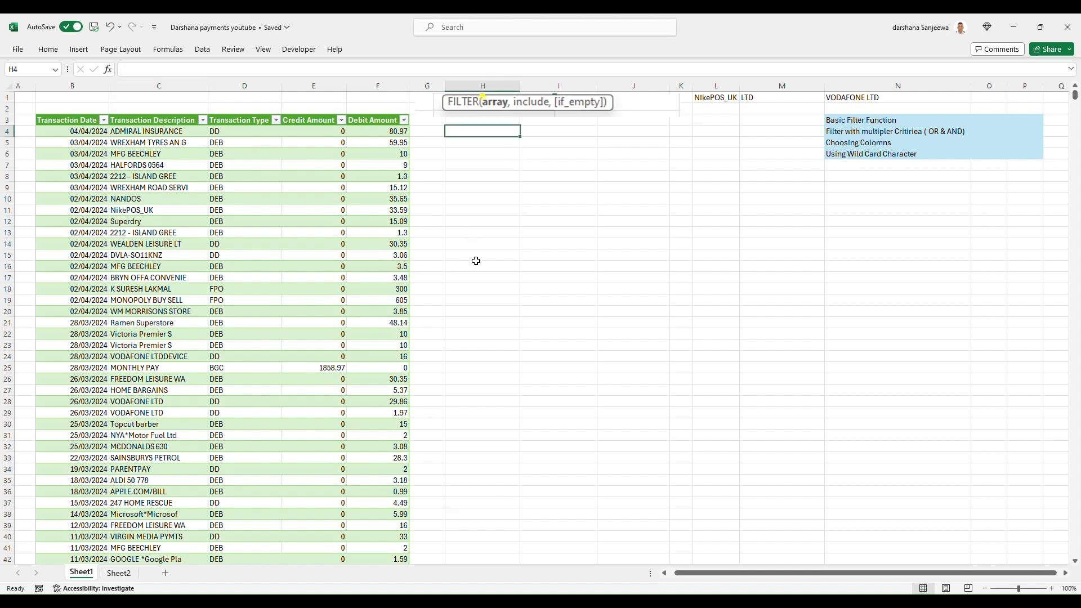
type("=FILTER(")
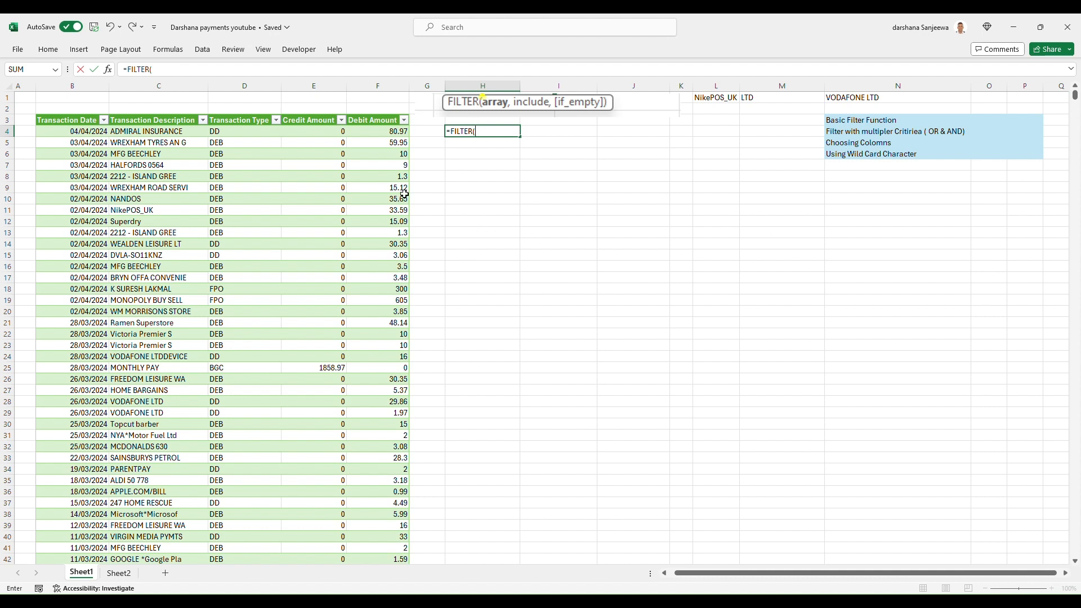
left_click(44, 124)
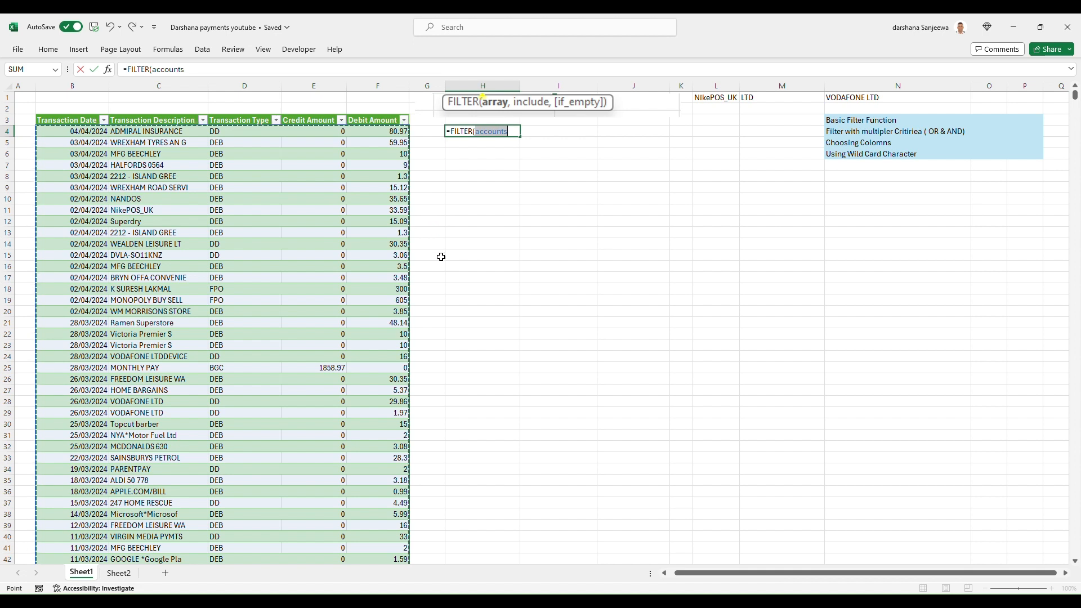
type(",")
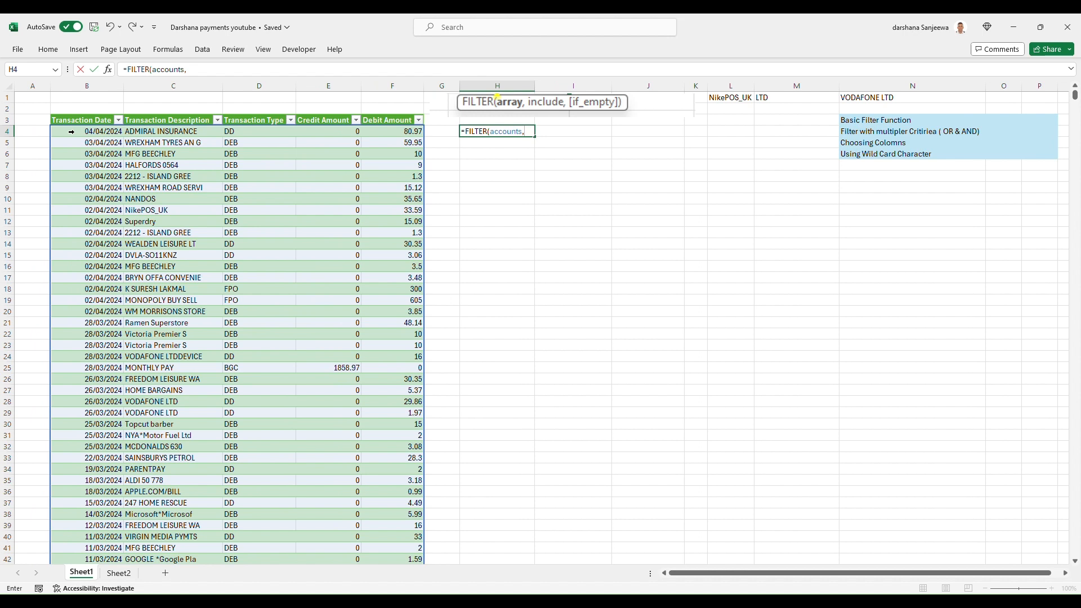
Step: Begin the include condition with ISNUMBER(SEARCH( and the wildcard search text "*"&M1&"*"
type("ISN")
type("UMBER(SEARCH(\"*")
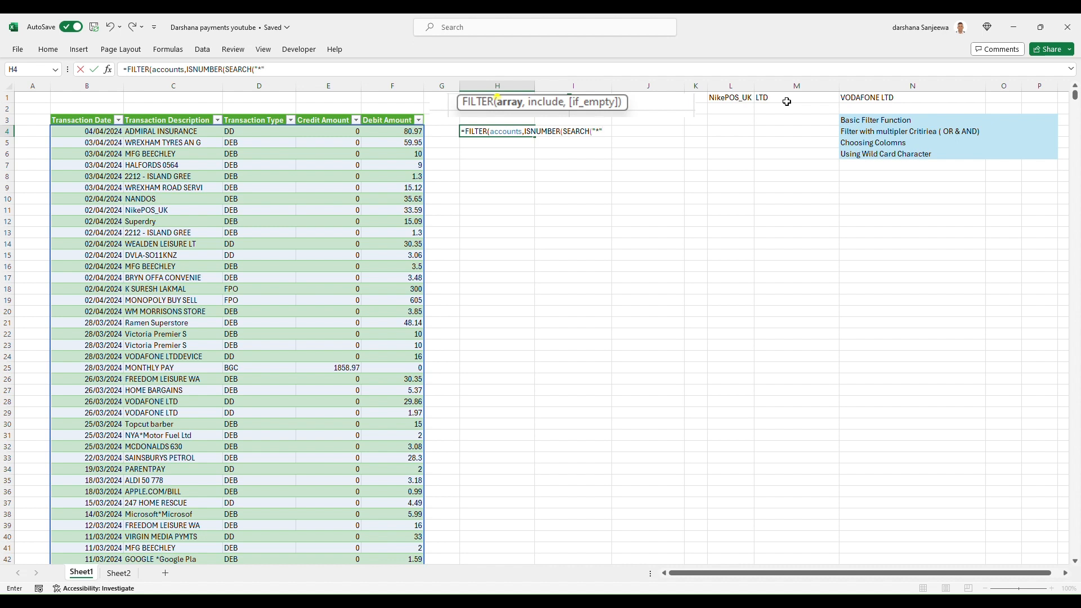
type("&")
left_click(786, 99)
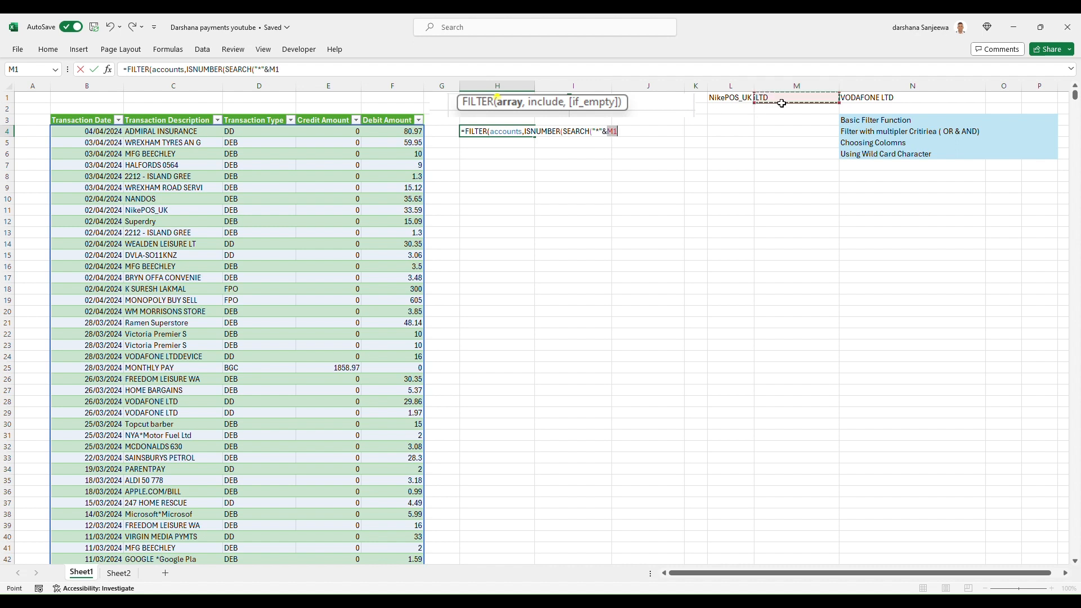
type("&\"8")
key("BackSpace")
type("*\",")
Step: Set Transaction Description as the column to search, close and commit the H4 formula, and review the filtered rows
left_click(184, 125)
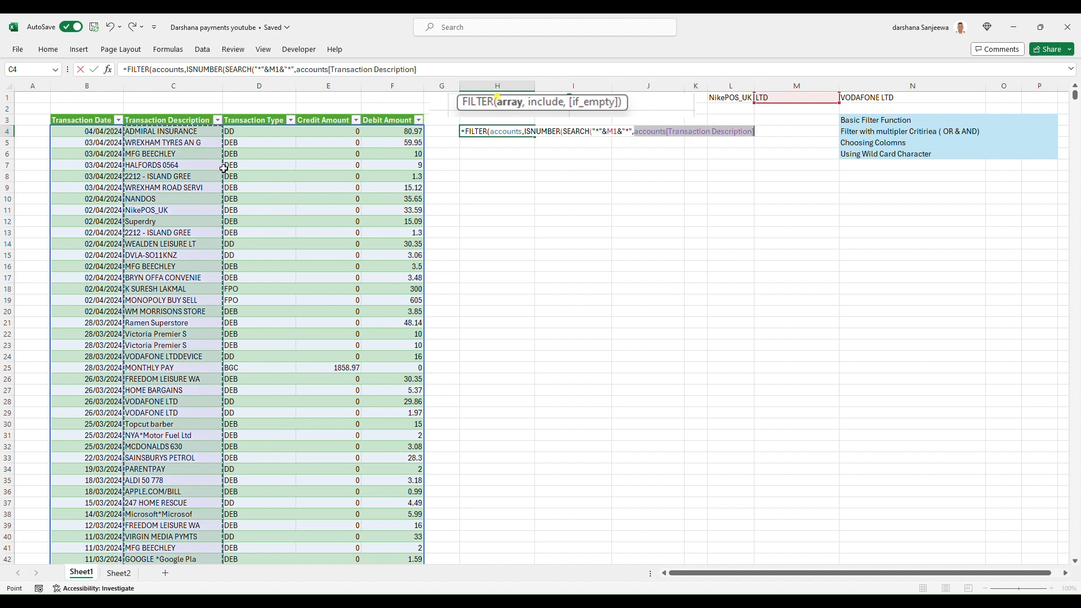
type(")")
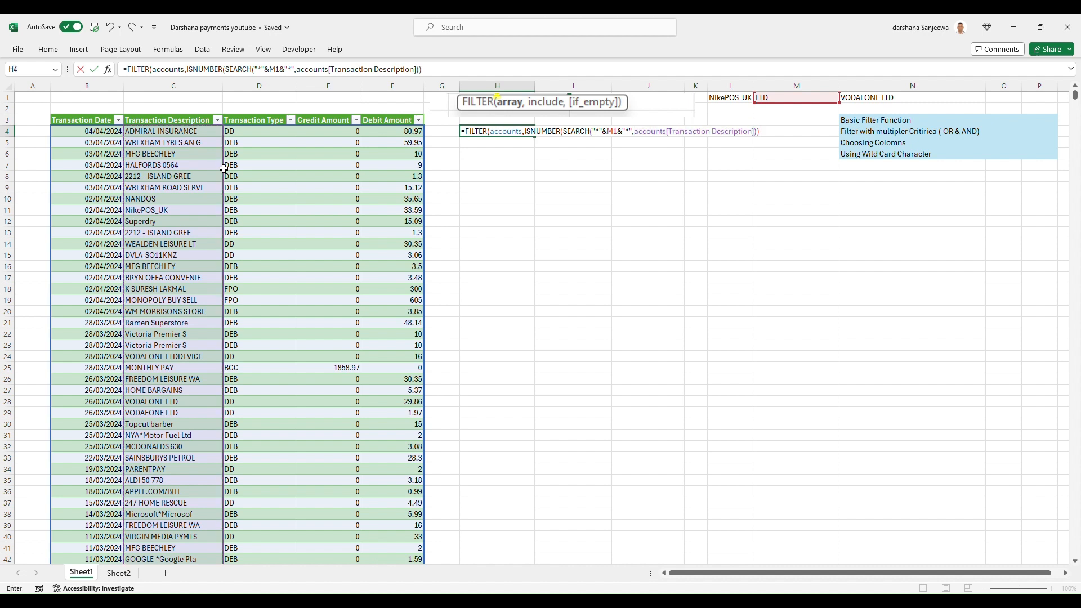
type("))")
key("Return")
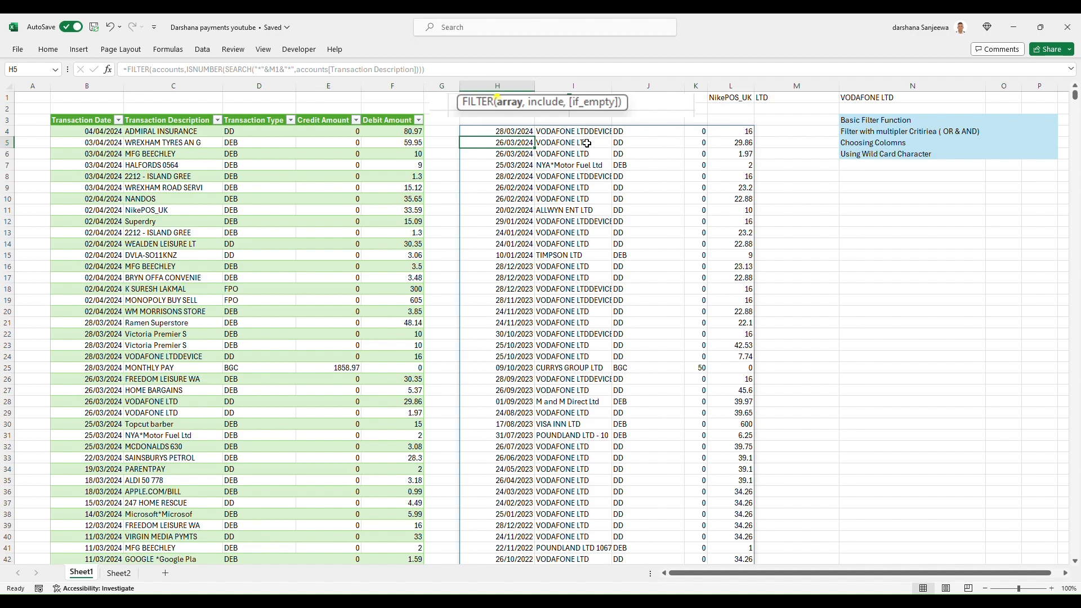
scroll(587, 144, "down", 16)
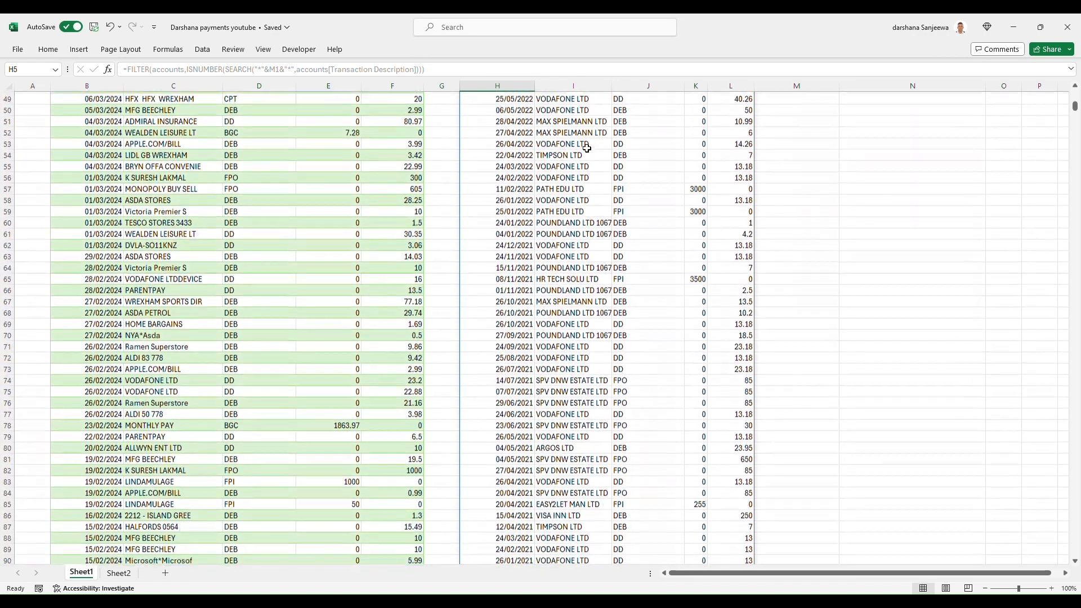
scroll(587, 147, "up", 16)
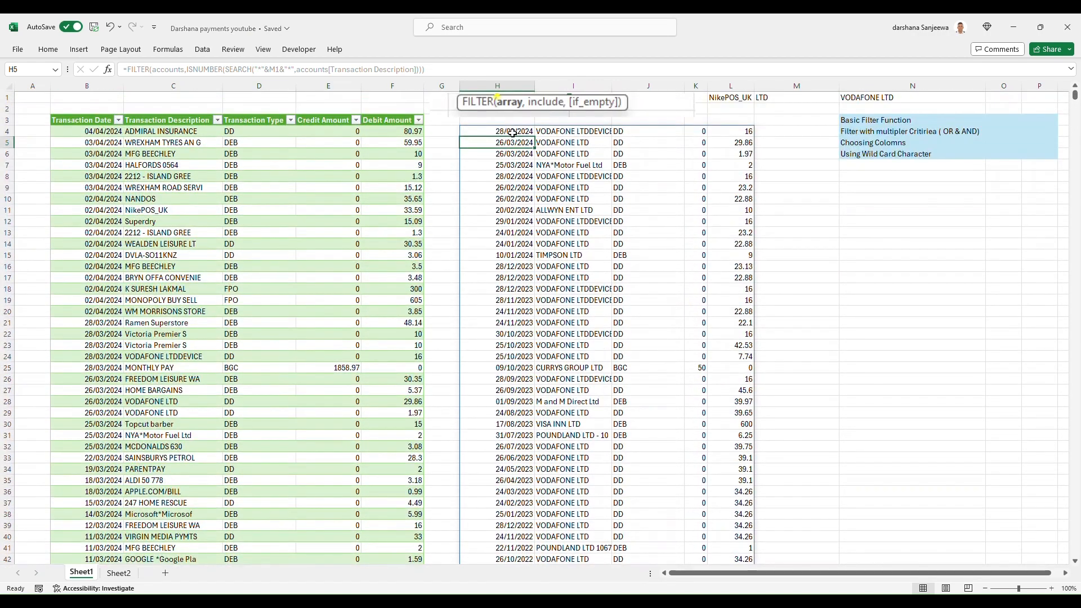
Step: Wrap the H4 FILTER formula in SORT with sort index 5 and sort order 1, commit it and review the sorted rows
left_click(513, 133)
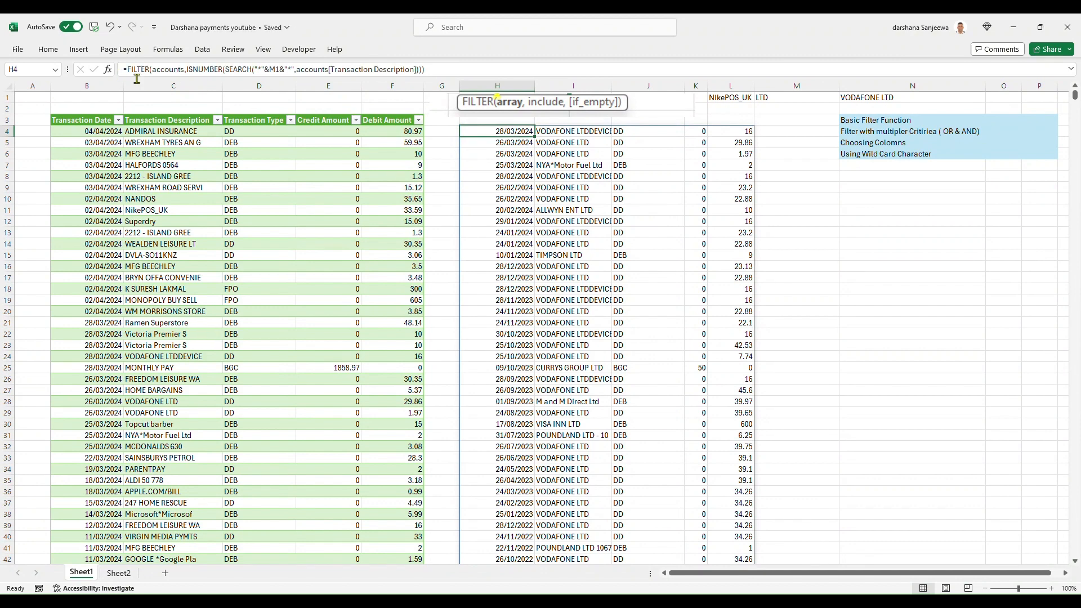
left_click(136, 71)
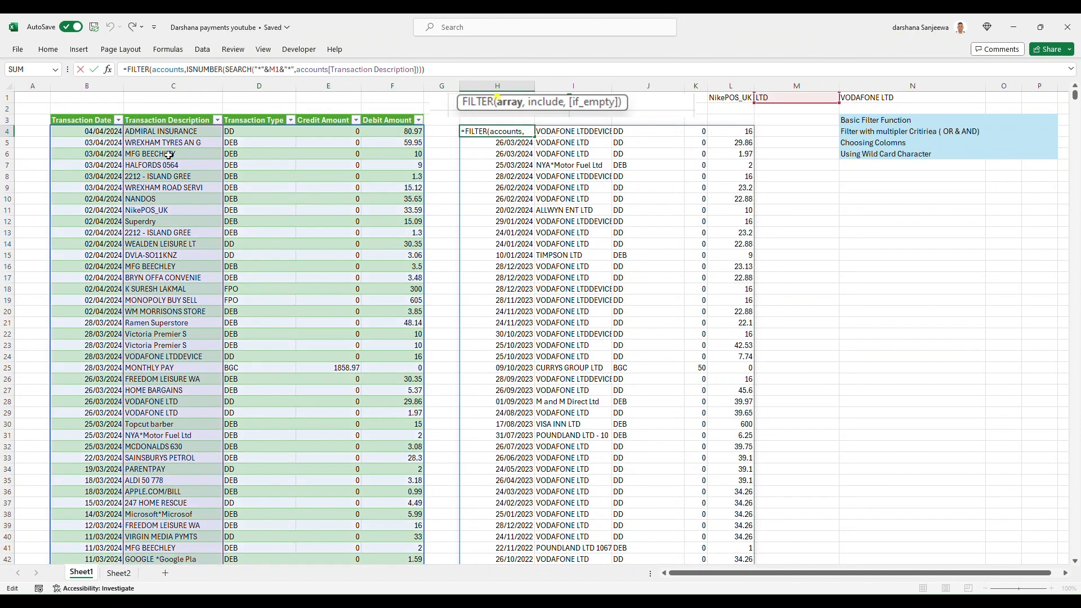
type("SORT(")
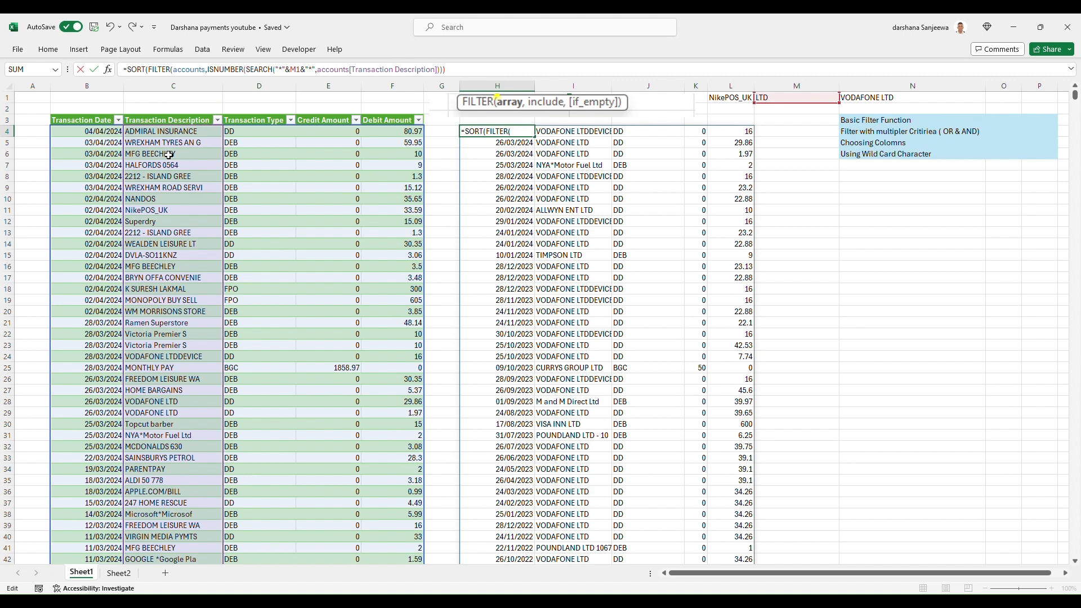
left_click(459, 76)
type(")")
type(",")
type("1")
key("Return")
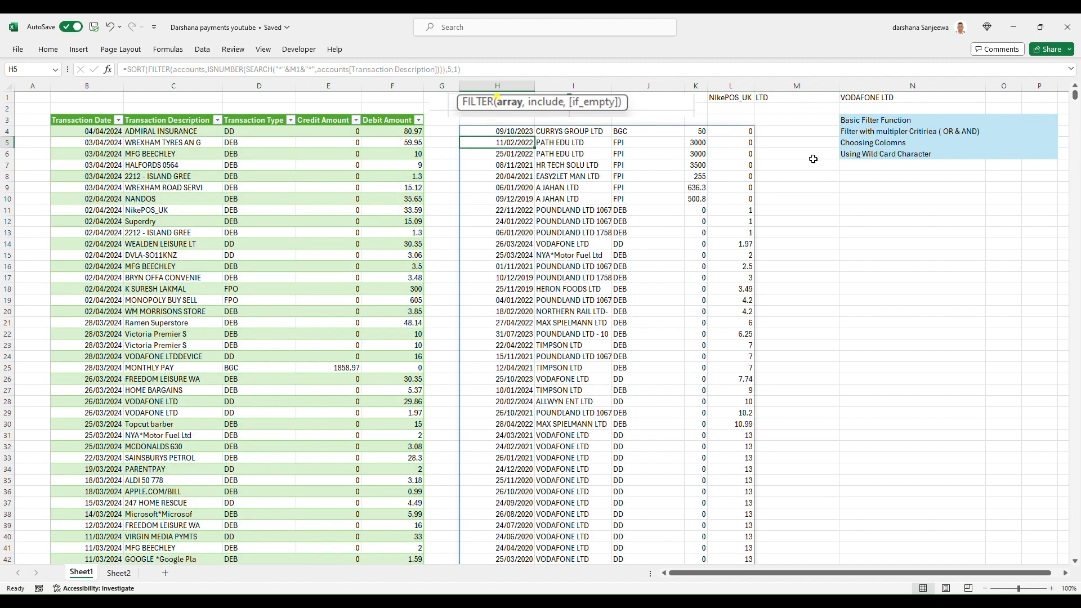
scroll(732, 278, "down", 20)
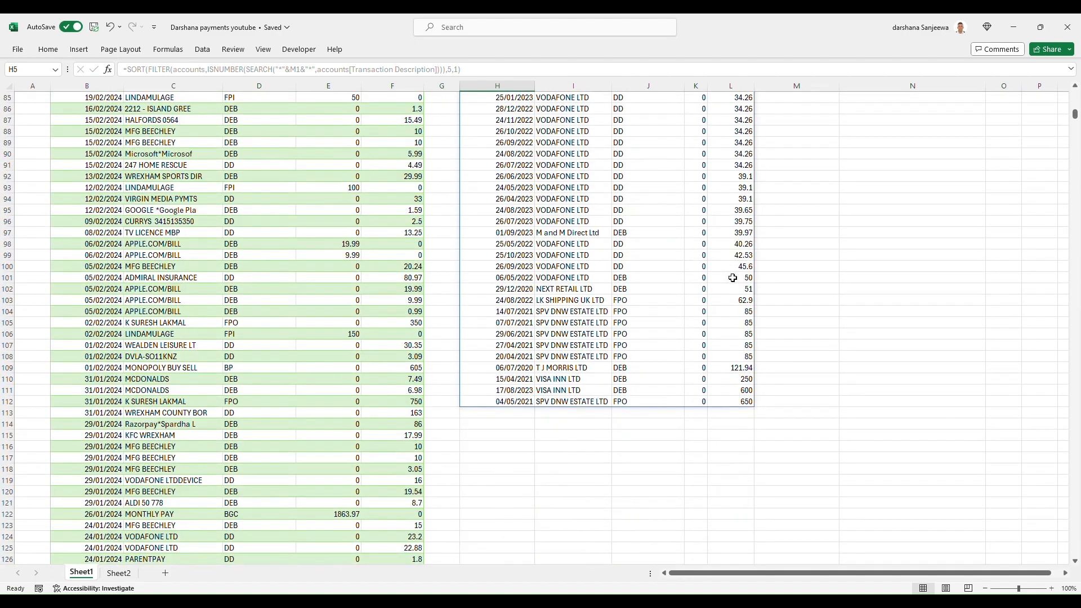
scroll(732, 278, "up", 20)
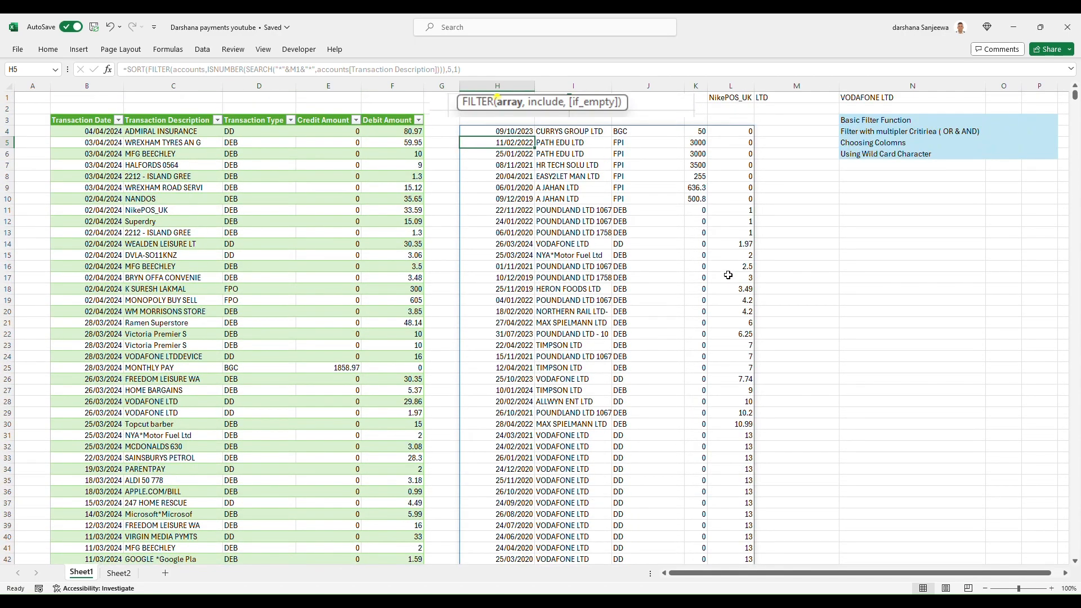